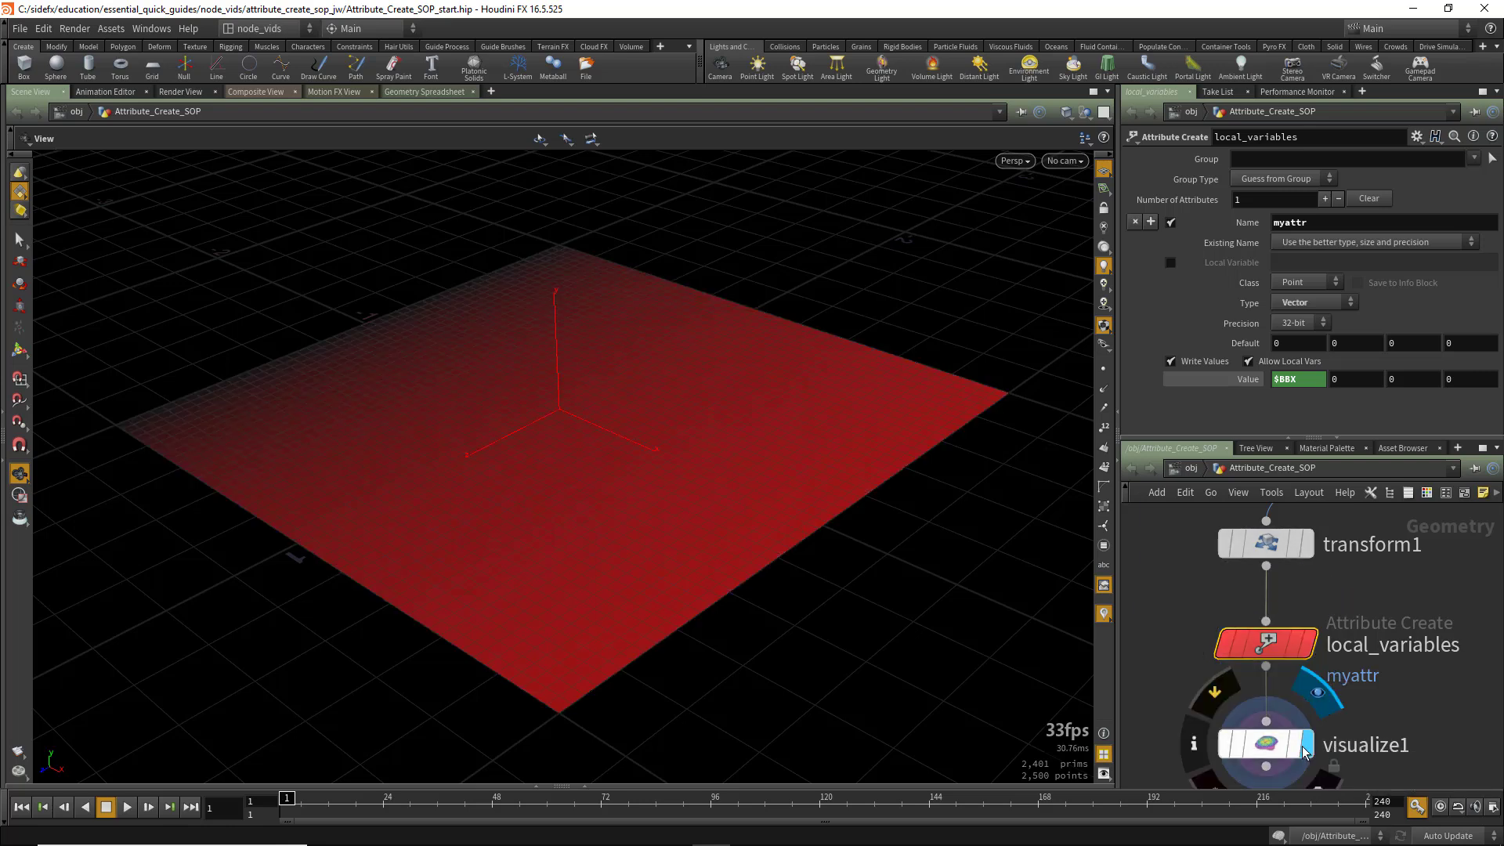
Display the grid through visualize1 coloured by myattr, then reselect local_variables ($BBX, 0, 0).
left_click(1263, 744)
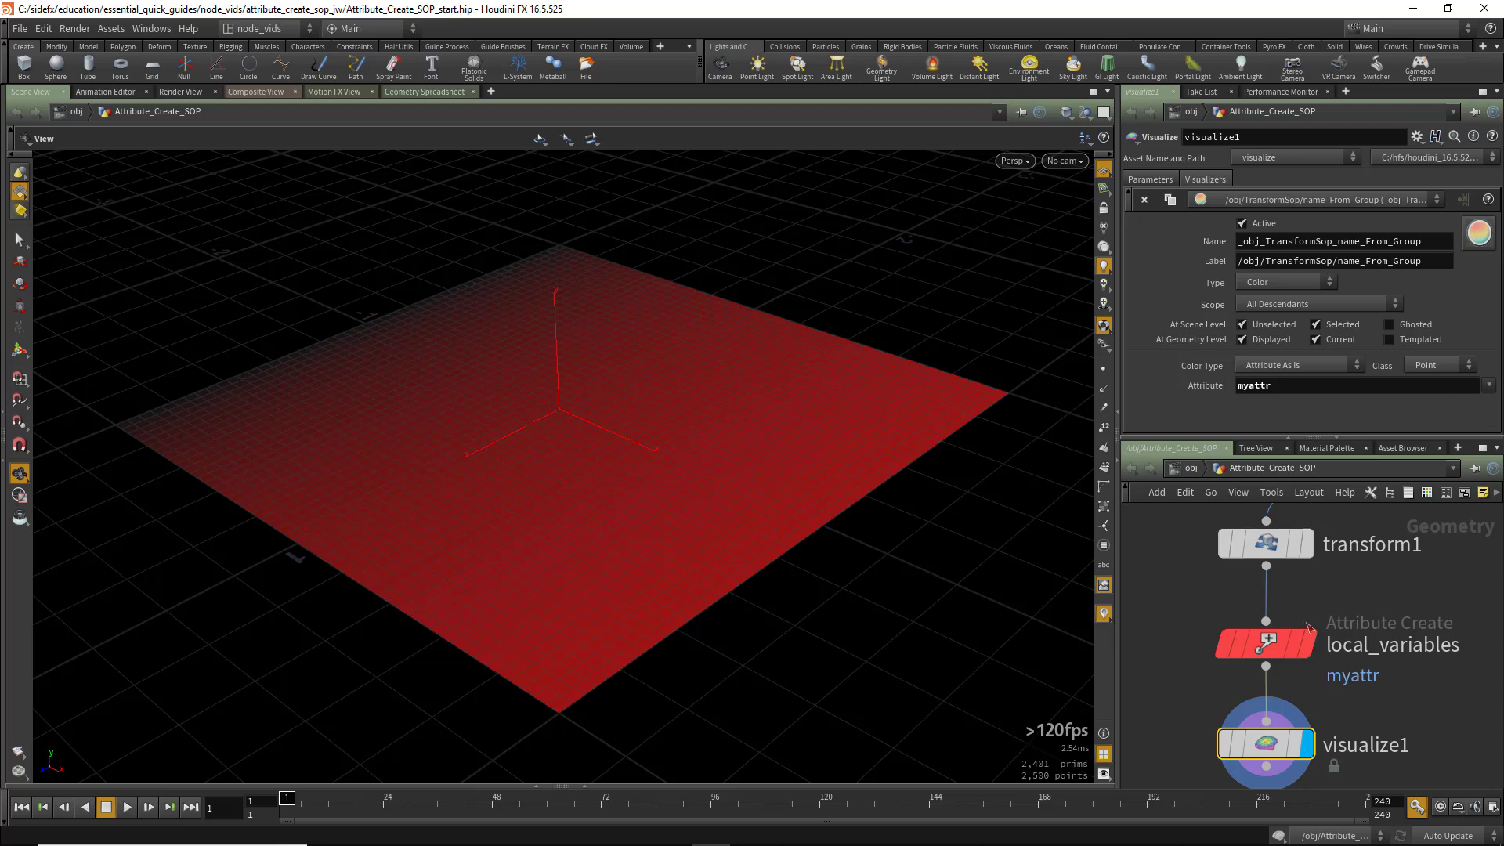
left_click(1269, 642)
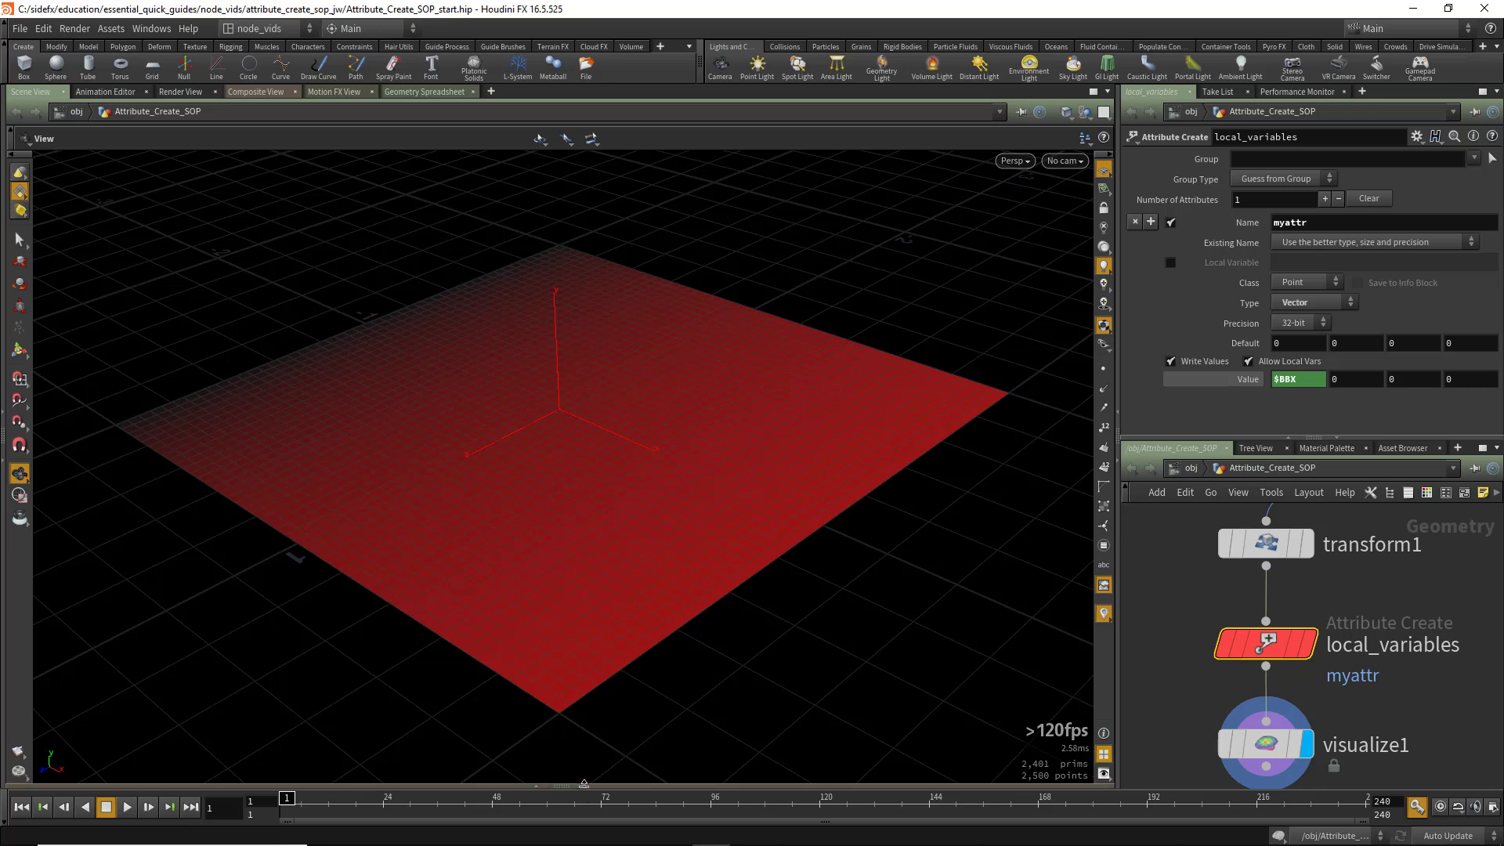
Show the Geometry Spreadsheet and sort the points by myattr[x], highest first.
left_click(586, 786)
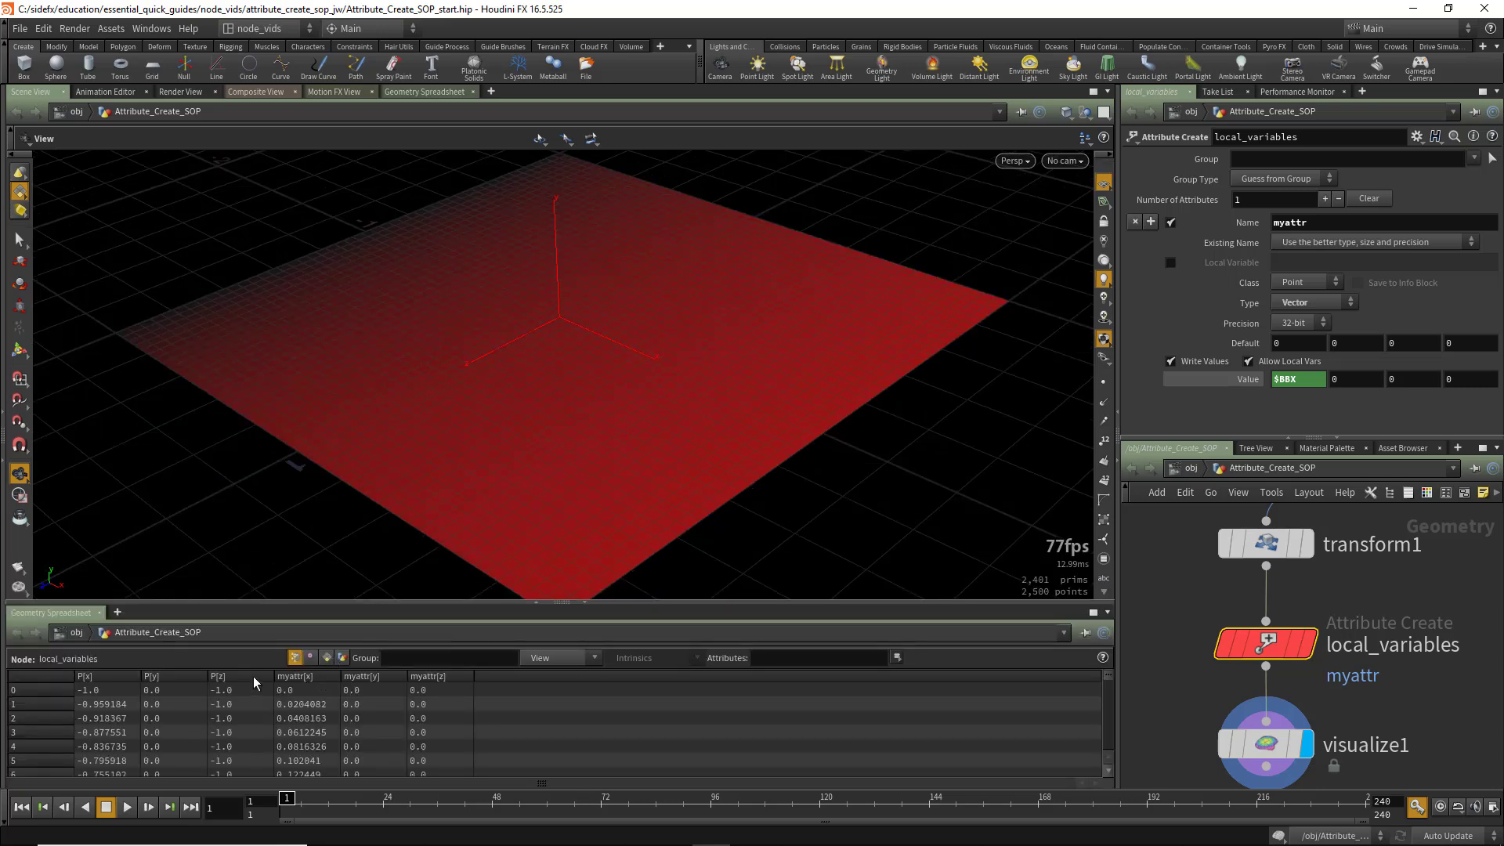
left_click(304, 677)
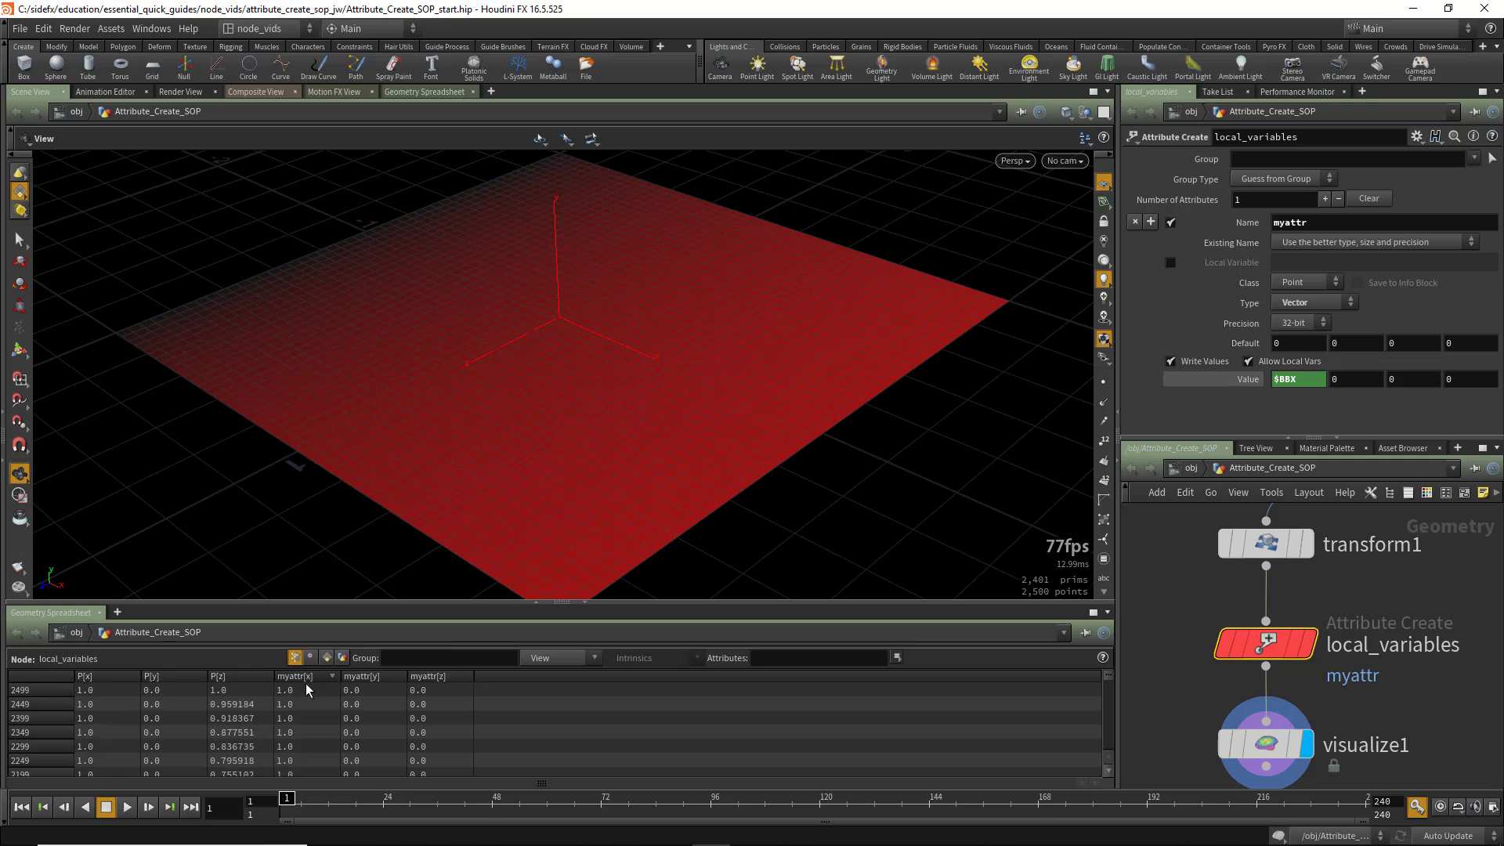
left_click(307, 676)
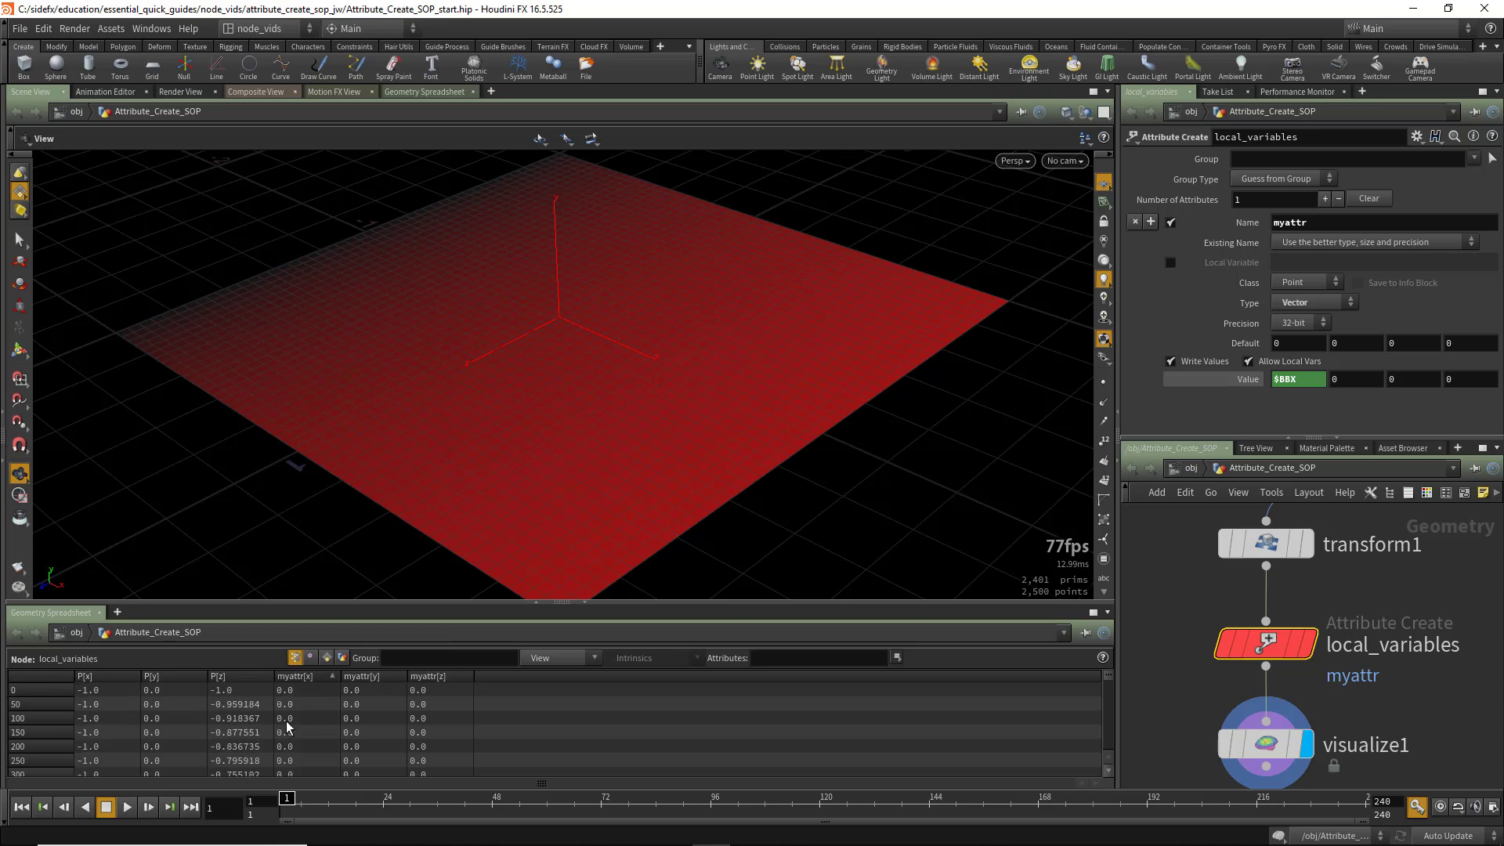
left_click(307, 675)
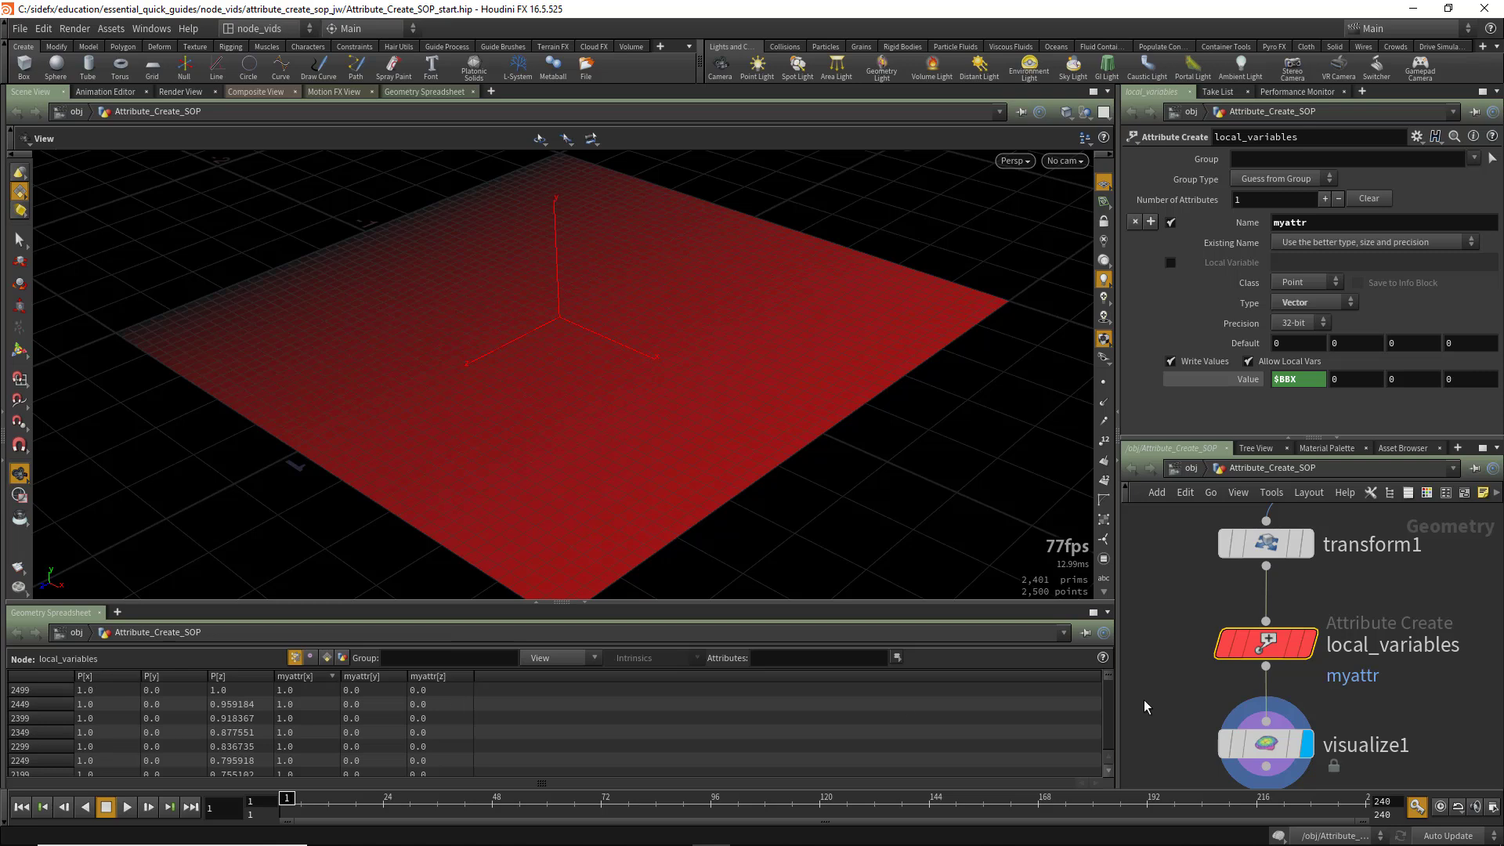
mouse_move(1107, 677)
left_mouse_down()
mouse_move(1111, 755)
mouse_move(1108, 671)
left_mouse_up()
Restore ascending point-number order and open the Attribute Create help page.
left_click(45, 678)
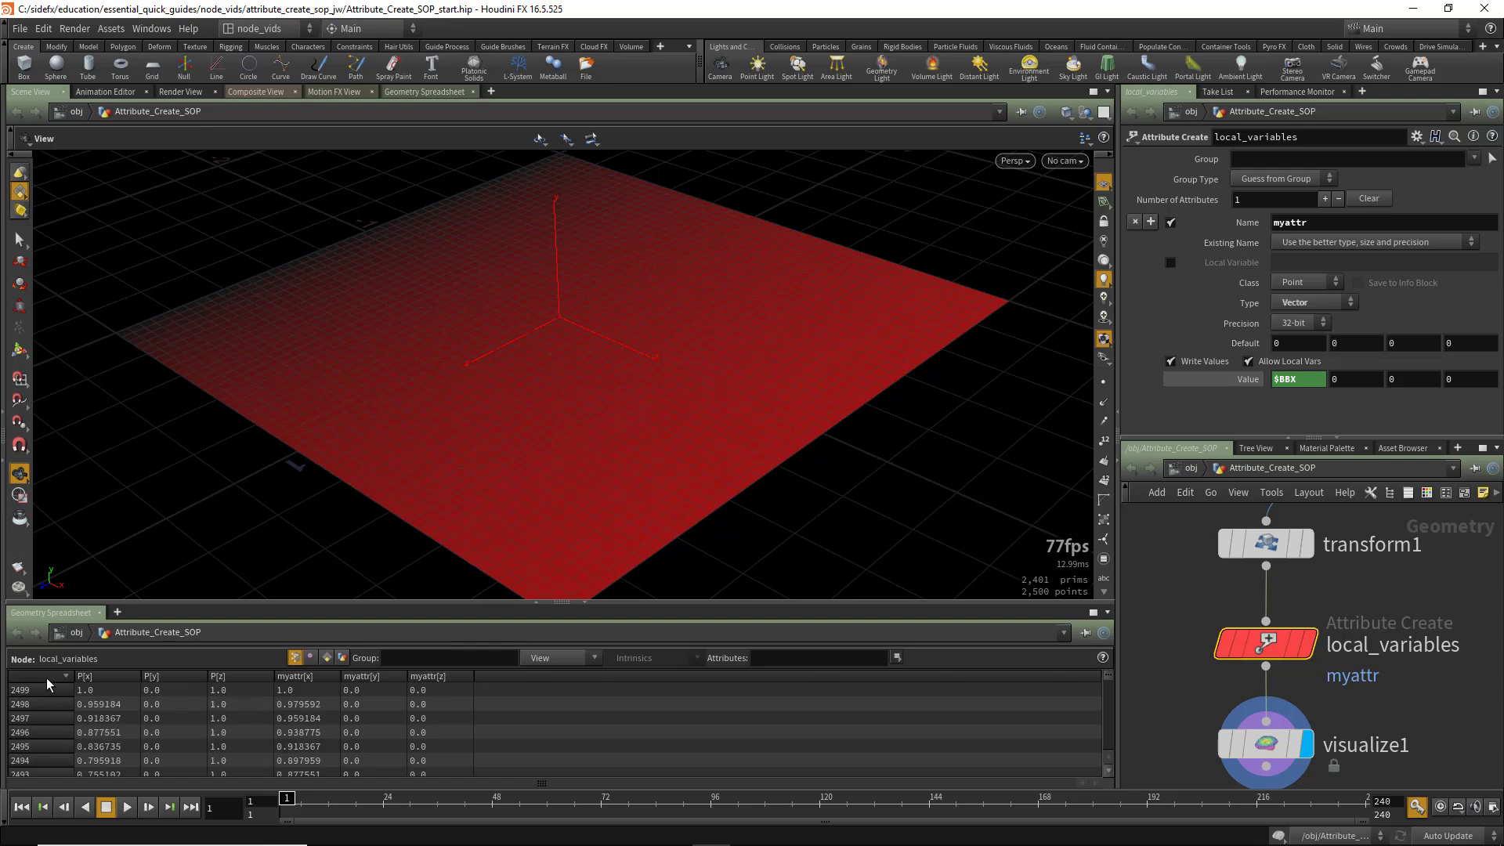
left_click(46, 679)
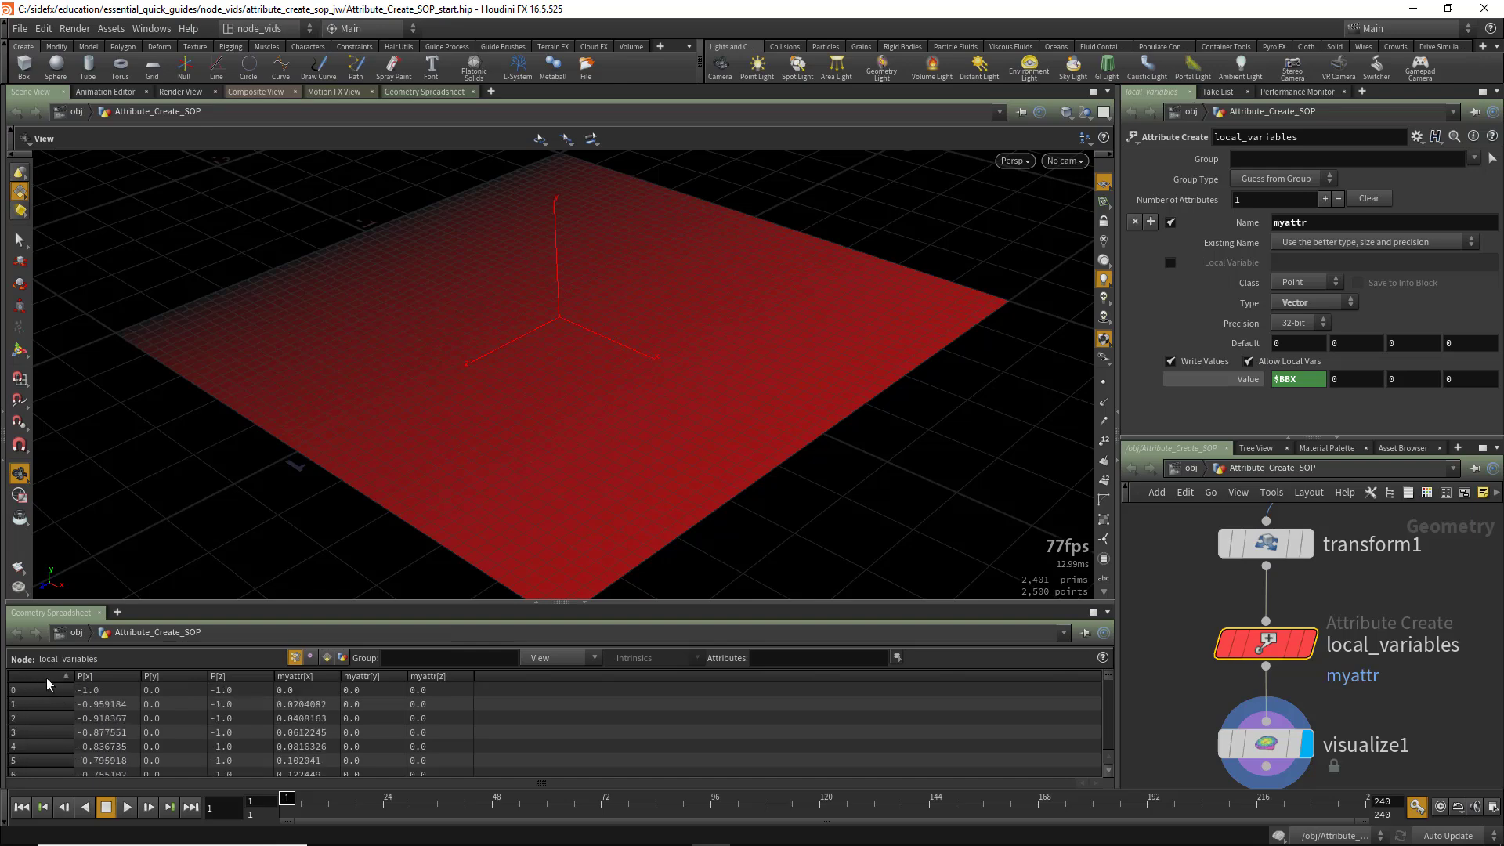
left_click(6, 423)
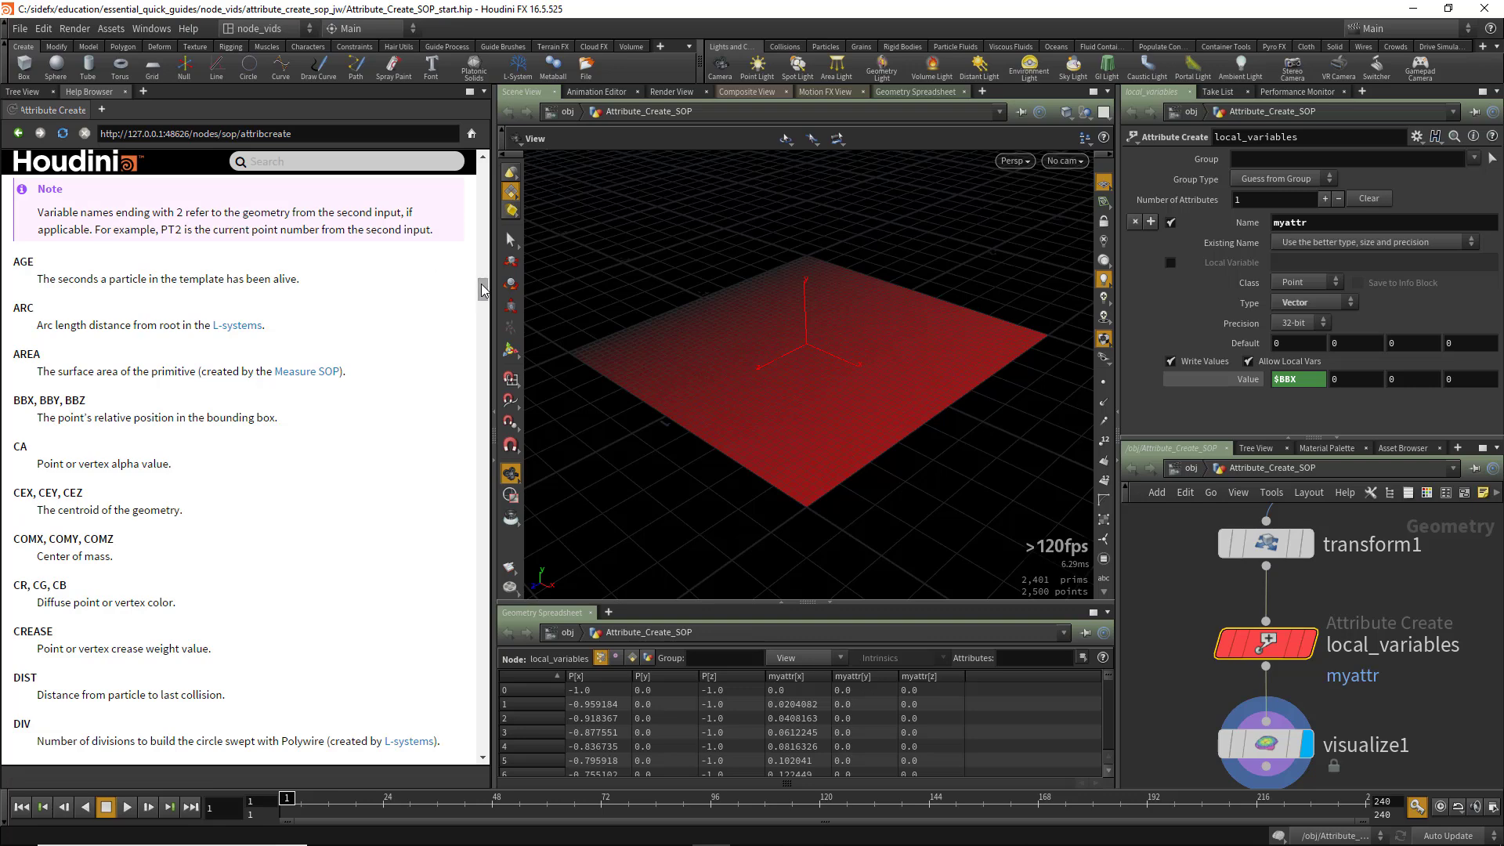
Jump to the help's Locals section and scroll down to the TX, TY, TZ variables.
left_click_drag(483, 289, 483, 174)
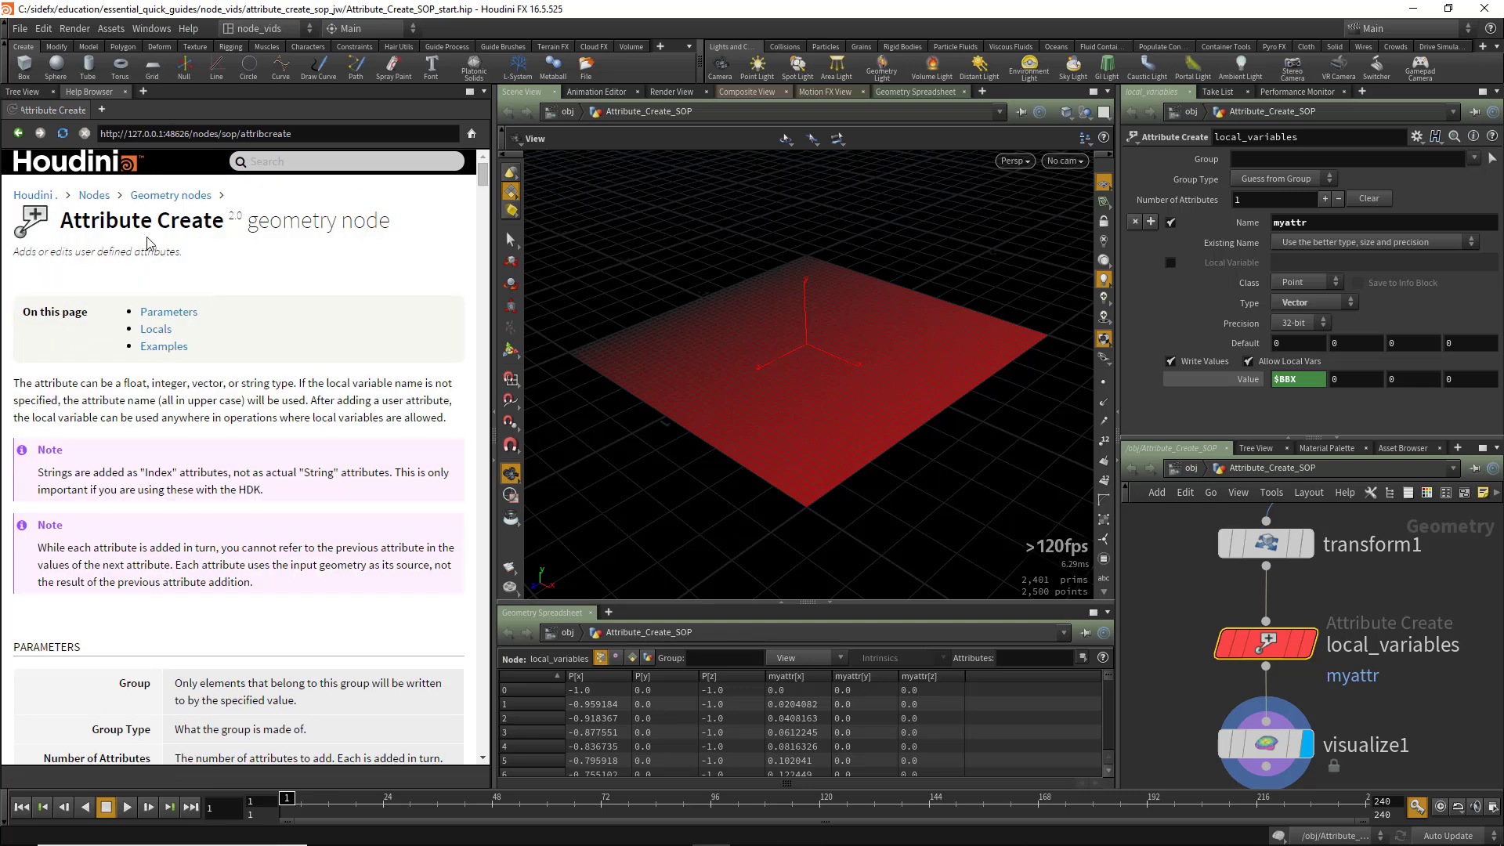
left_click(156, 330)
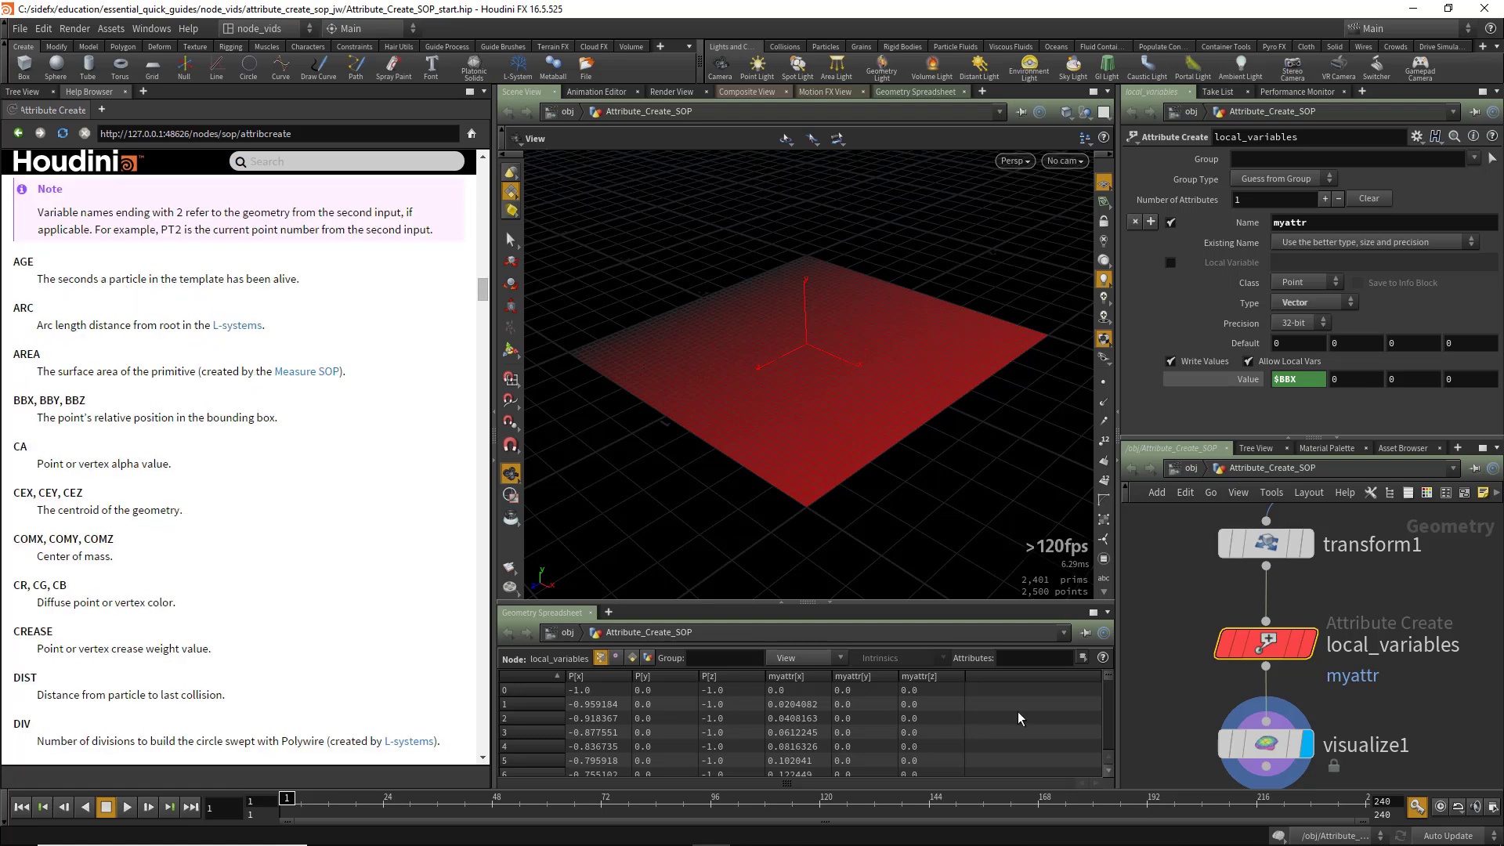
mouse_move(1257, 636)
mouse_move(1256, 535)
left_click_drag(483, 291, 487, 317)
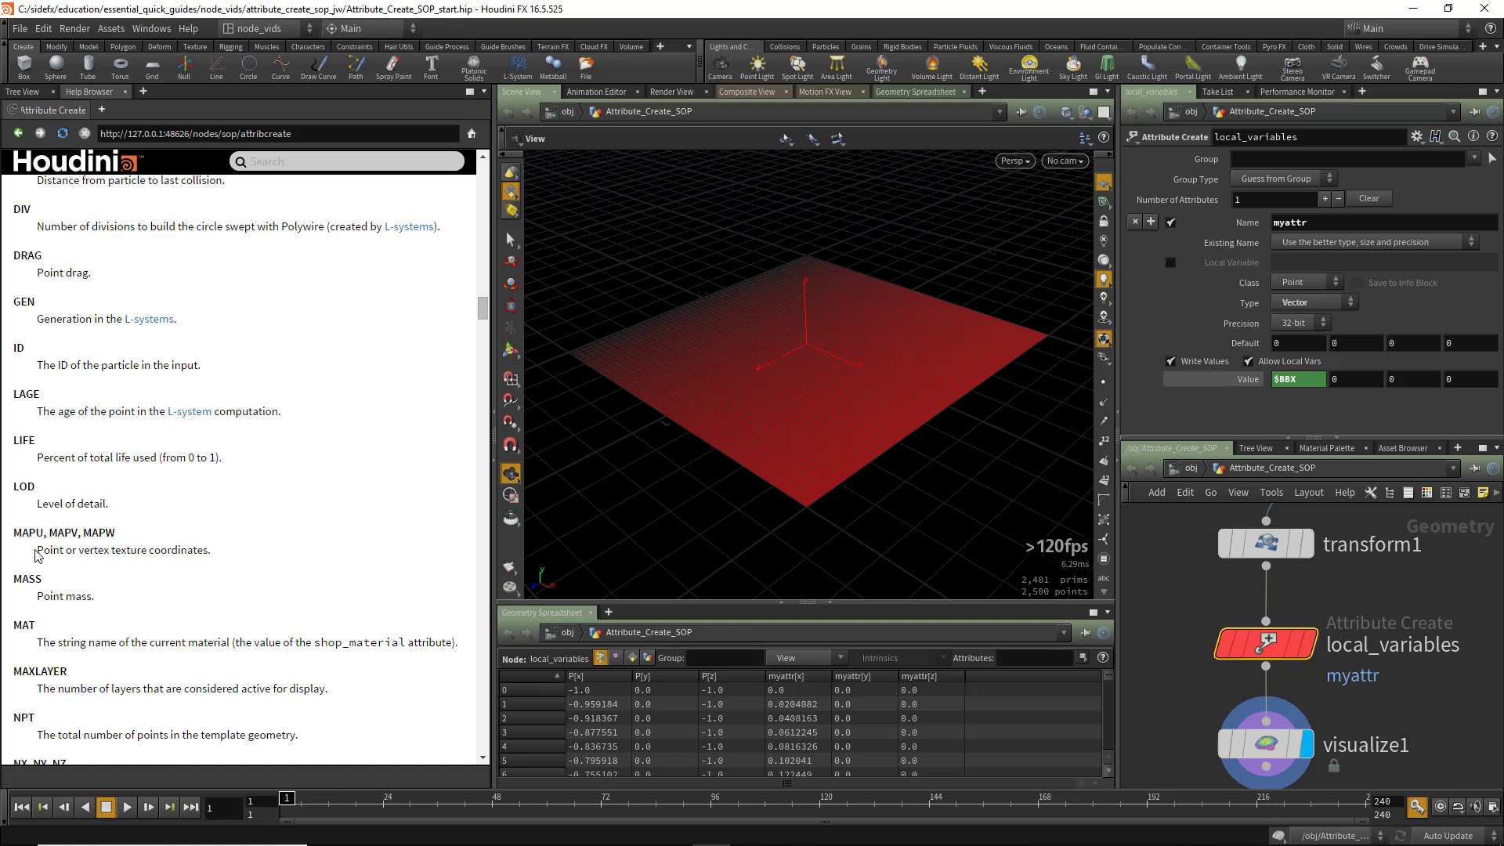
left_click_drag(483, 315, 481, 345)
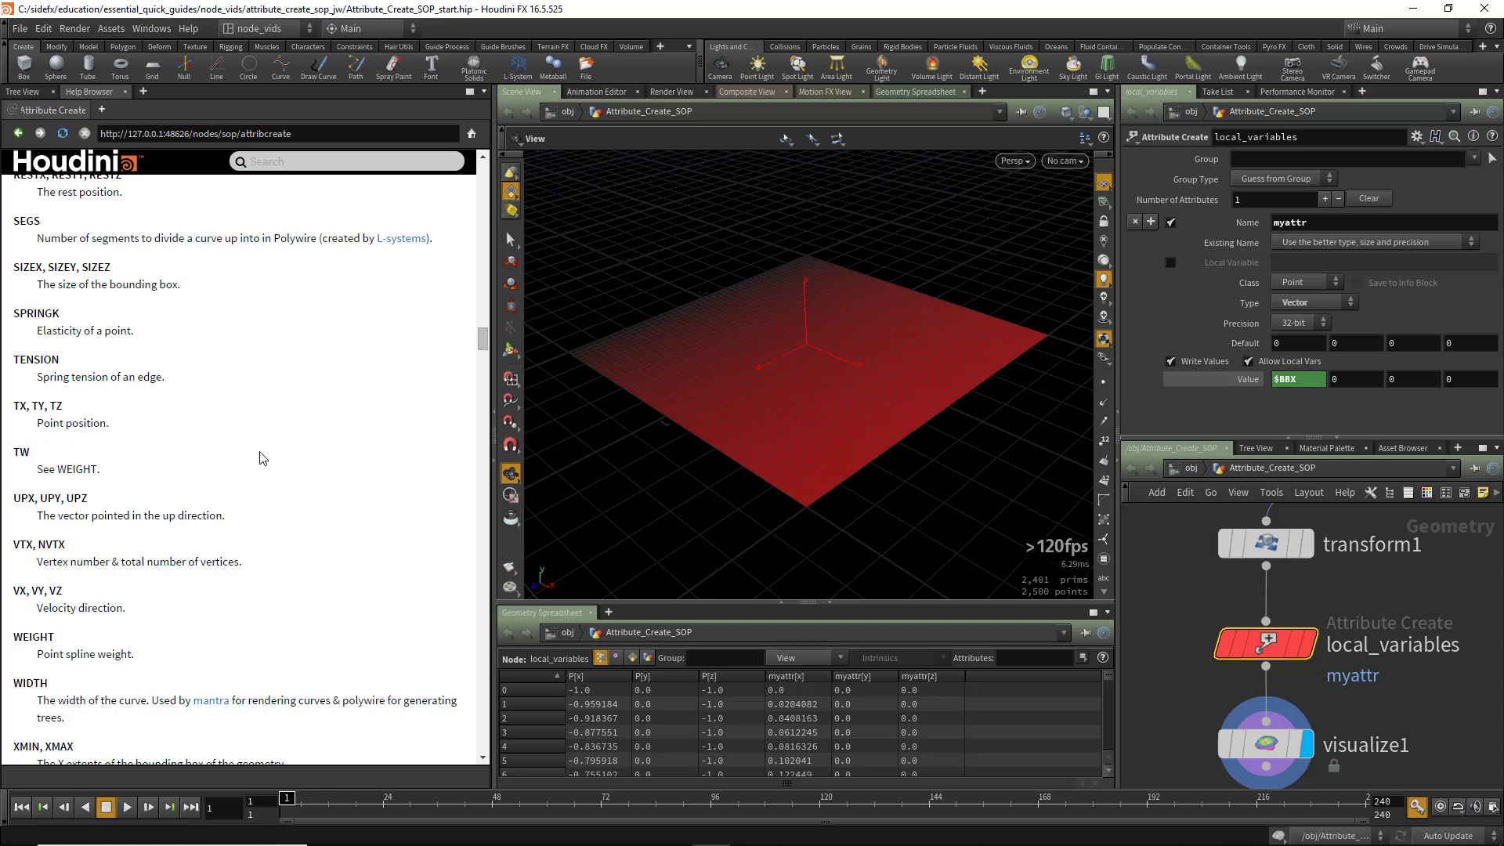
Enter $TY and $BBZ as myattr's second and third value components.
left_click(1329, 381)
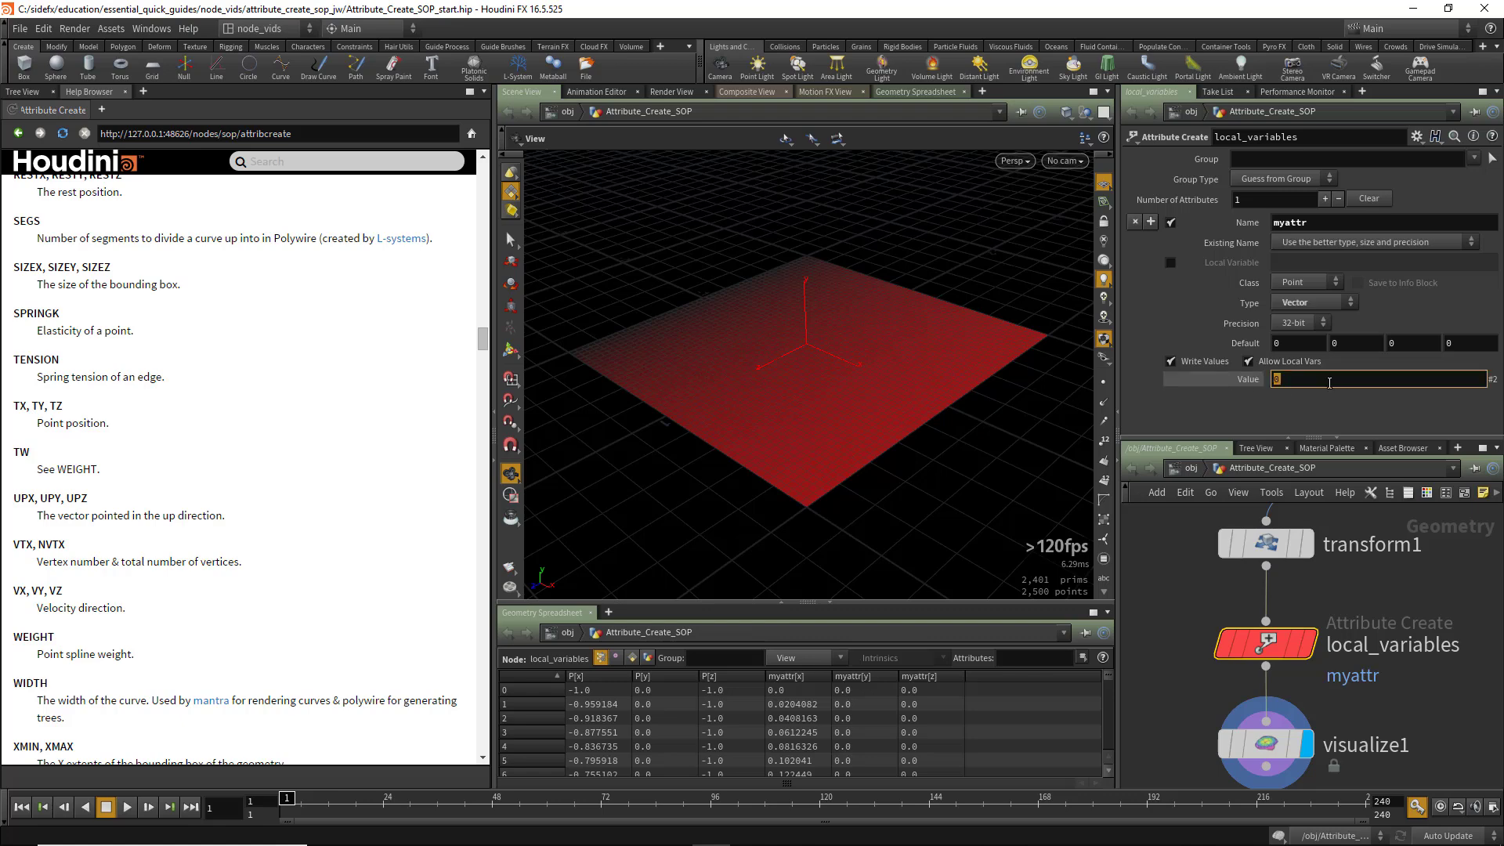
type("$")
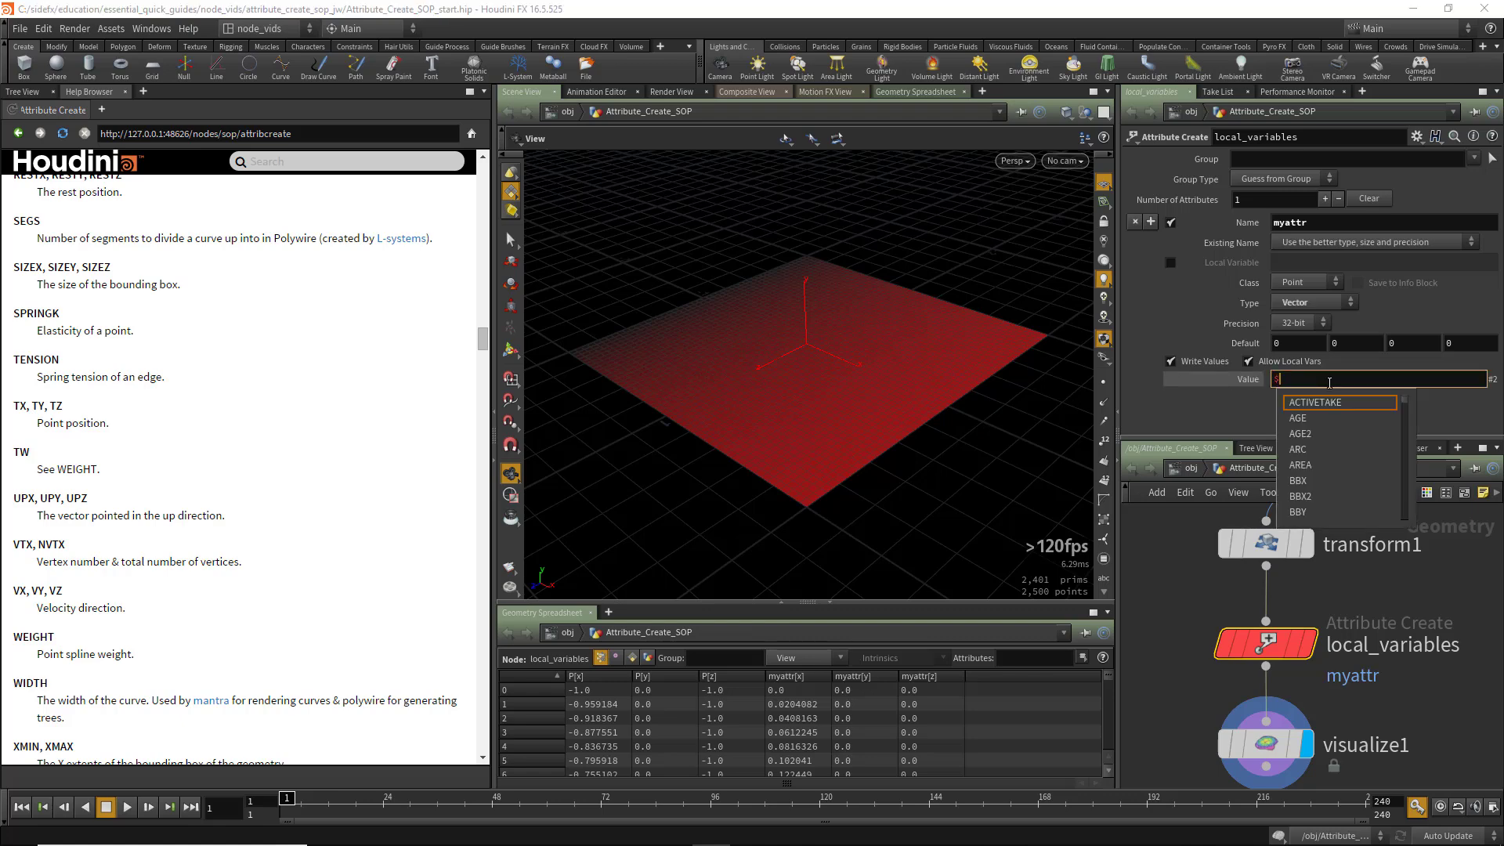
type("TY")
key("Return")
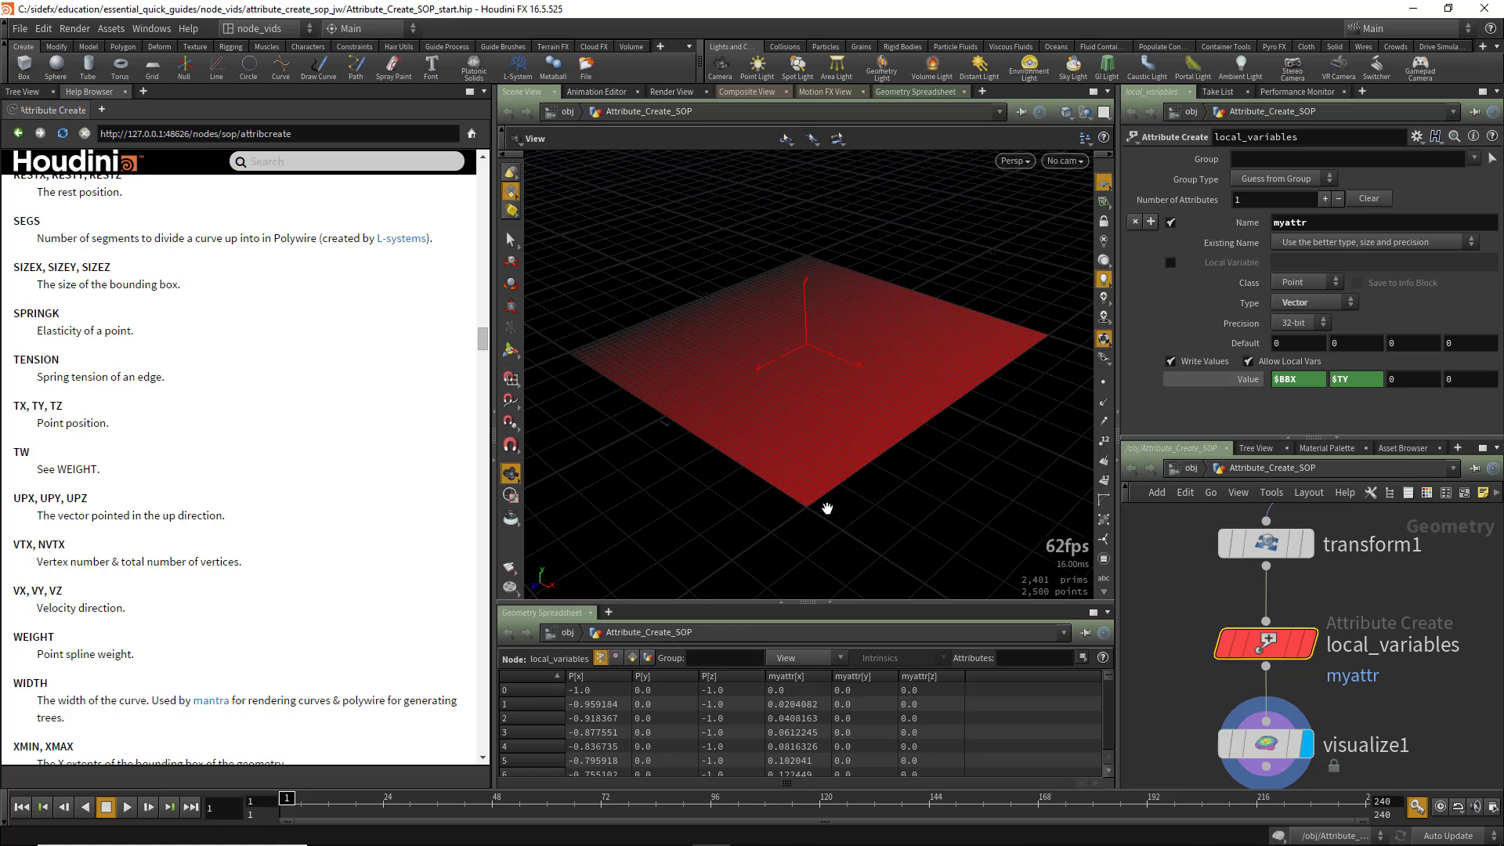
left_click_drag(483, 339, 486, 302)
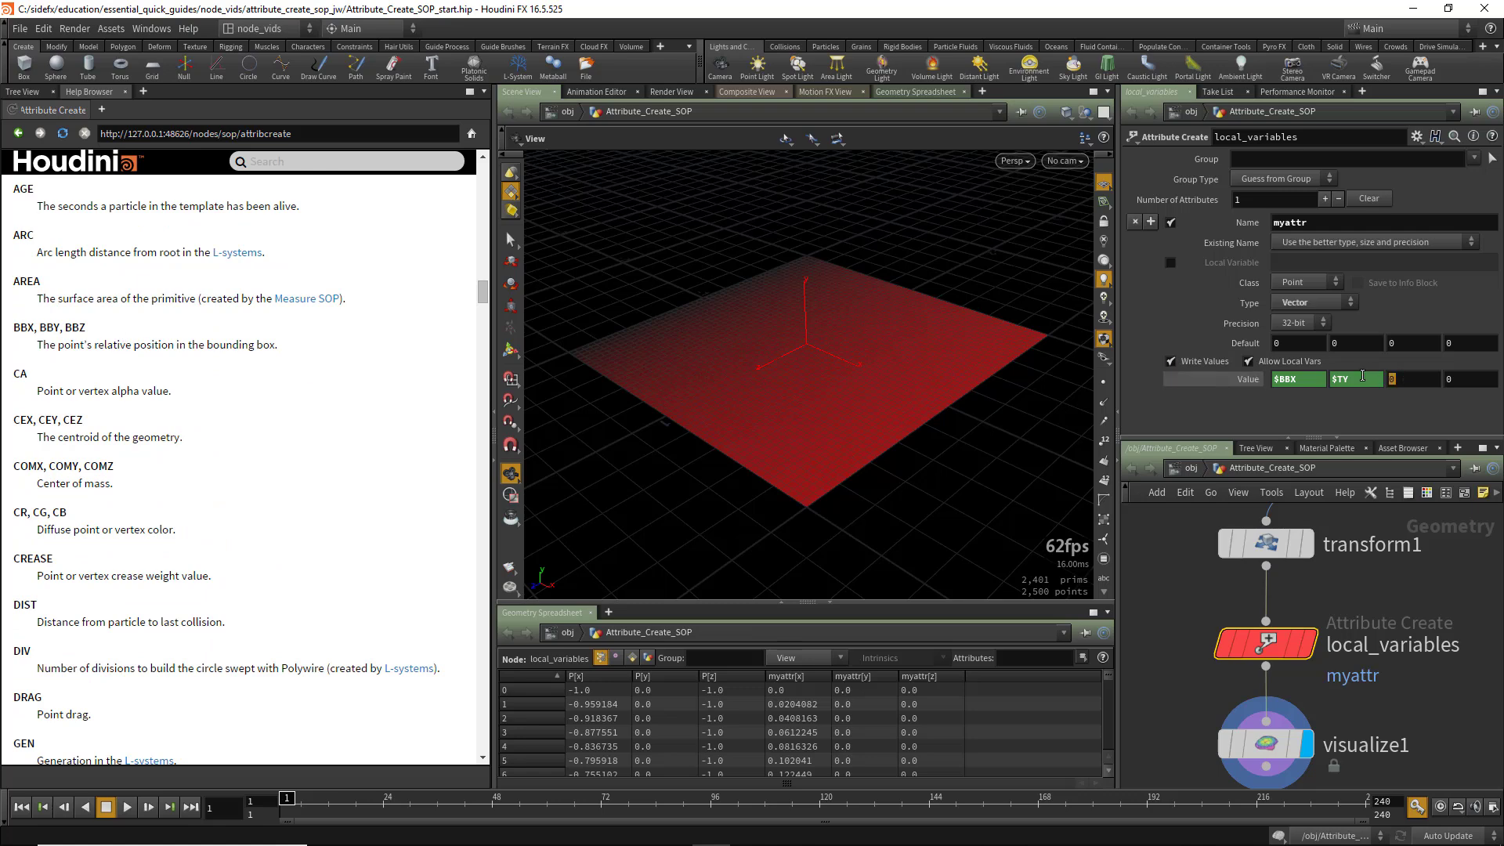
type("$BBZ")
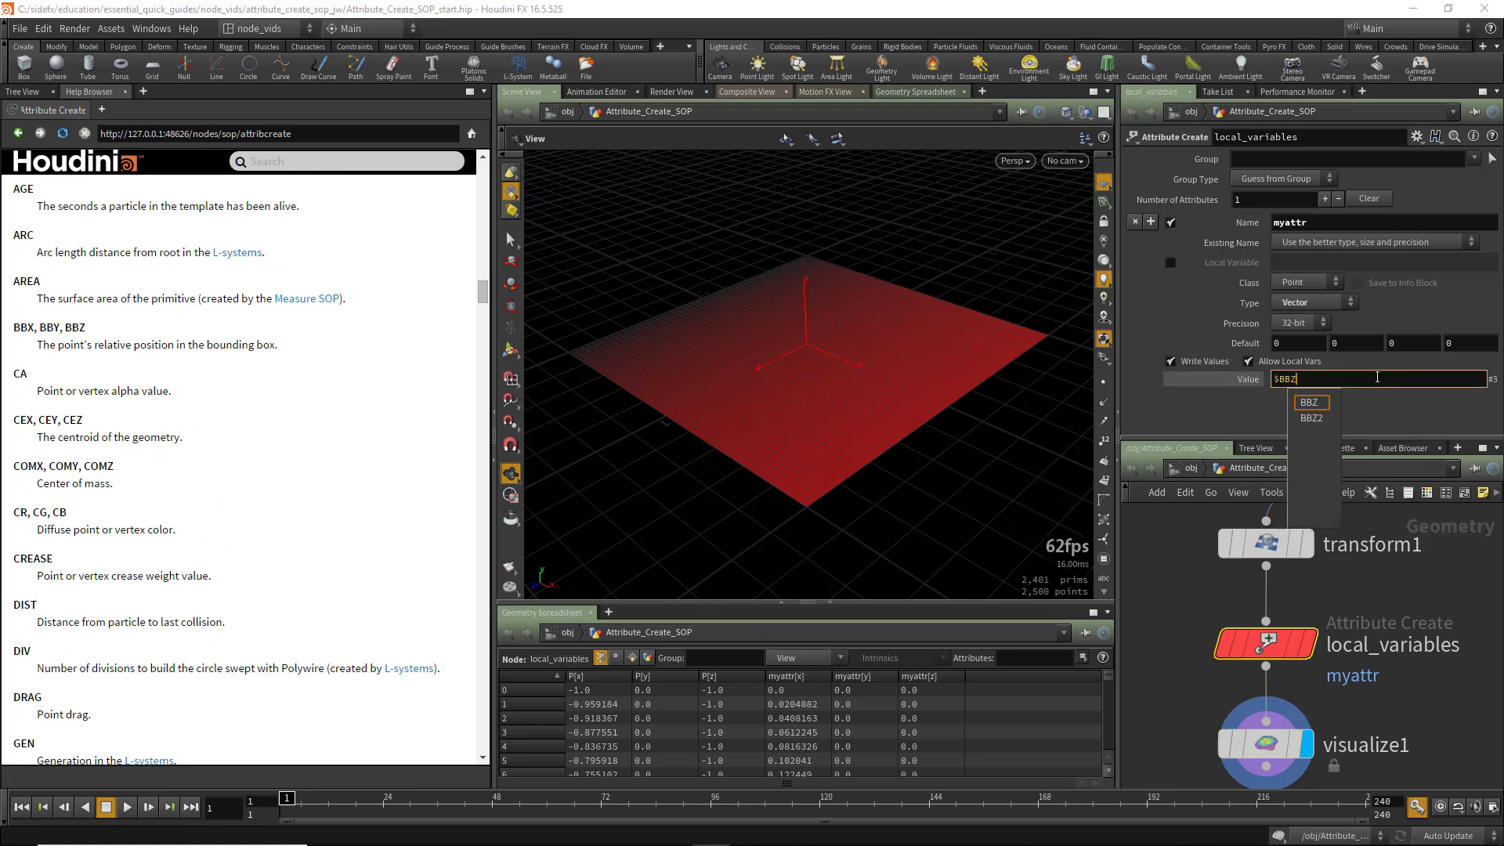
key("Return")
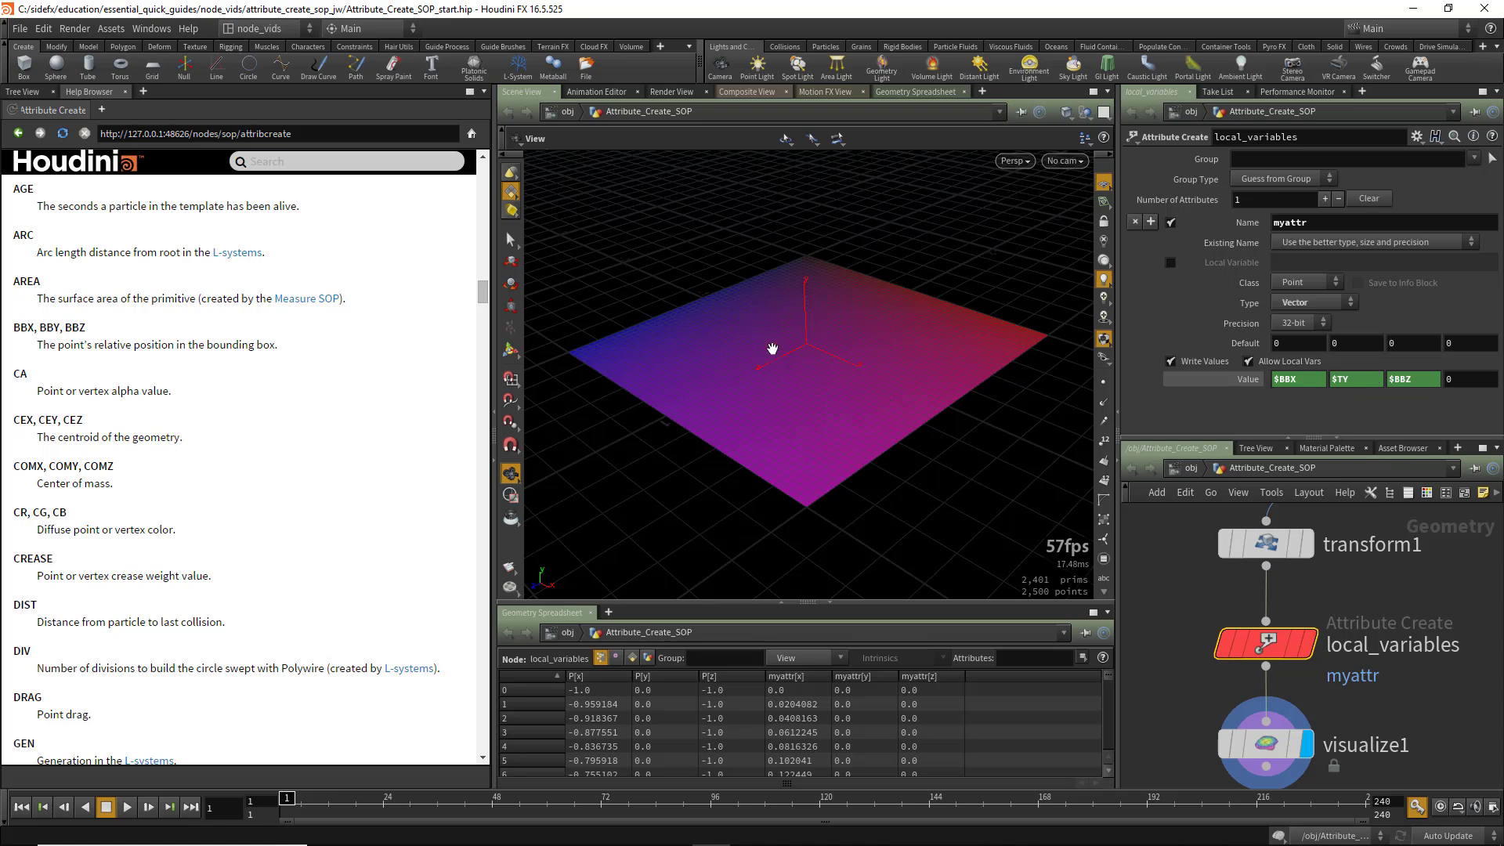
mouse_move(1290, 729)
Pin the Geometry Spreadsheet to local_variables' myattr data.
left_click(1270, 546)
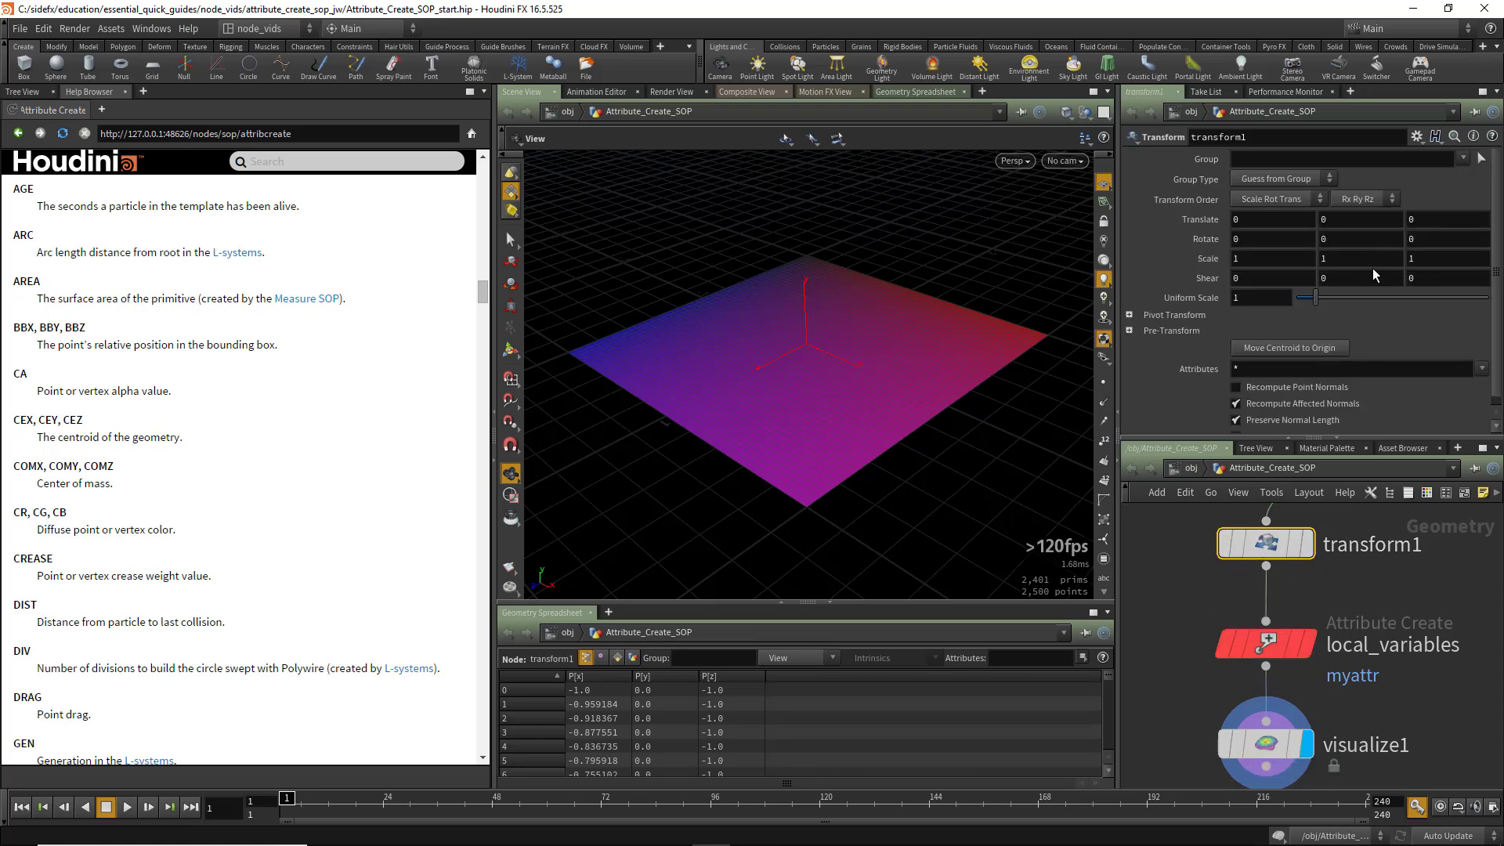
left_click(1266, 644)
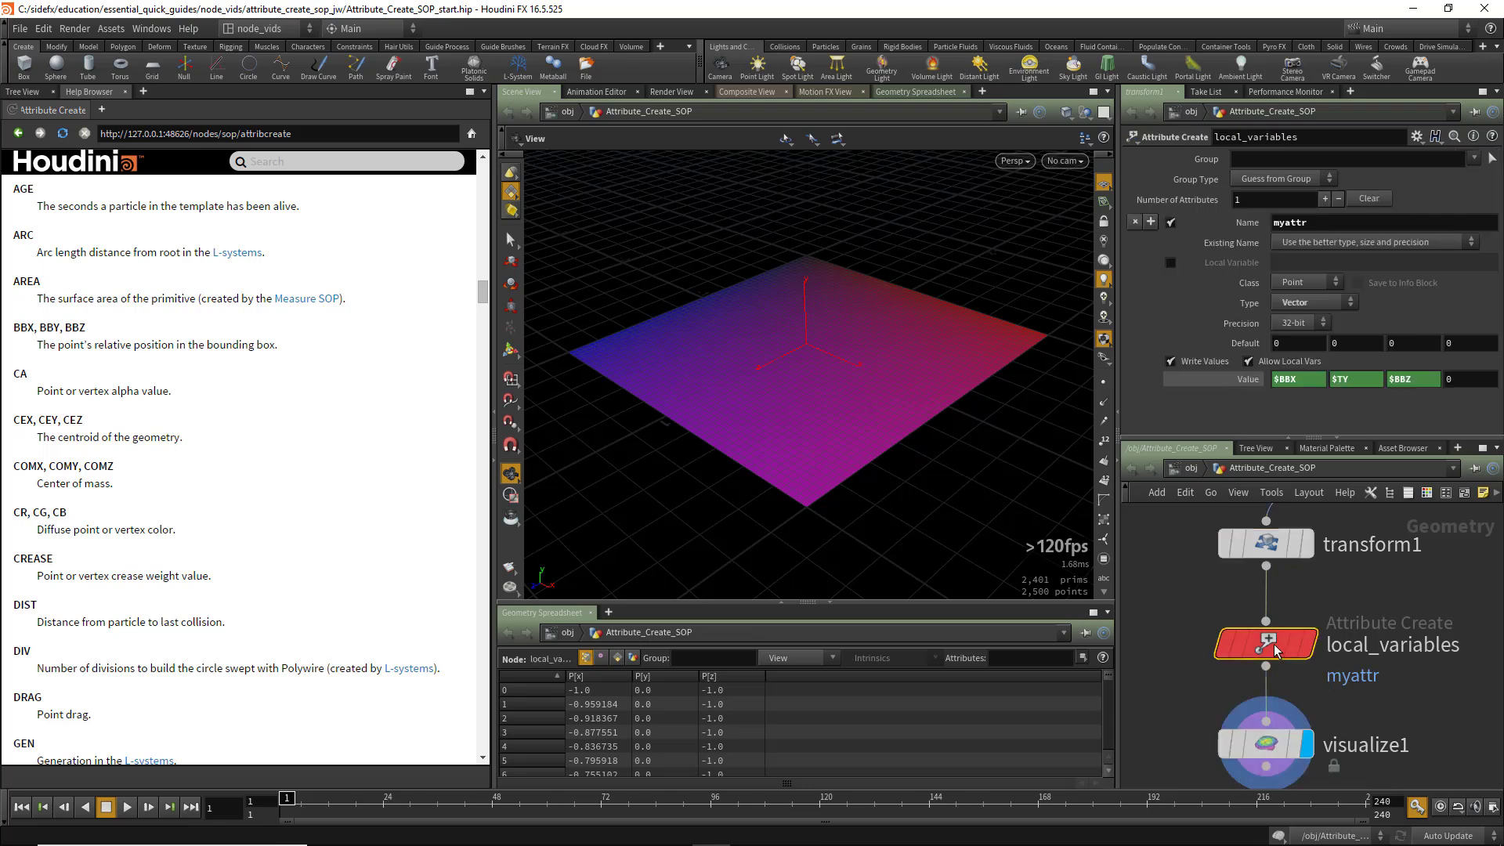
left_click(1085, 633)
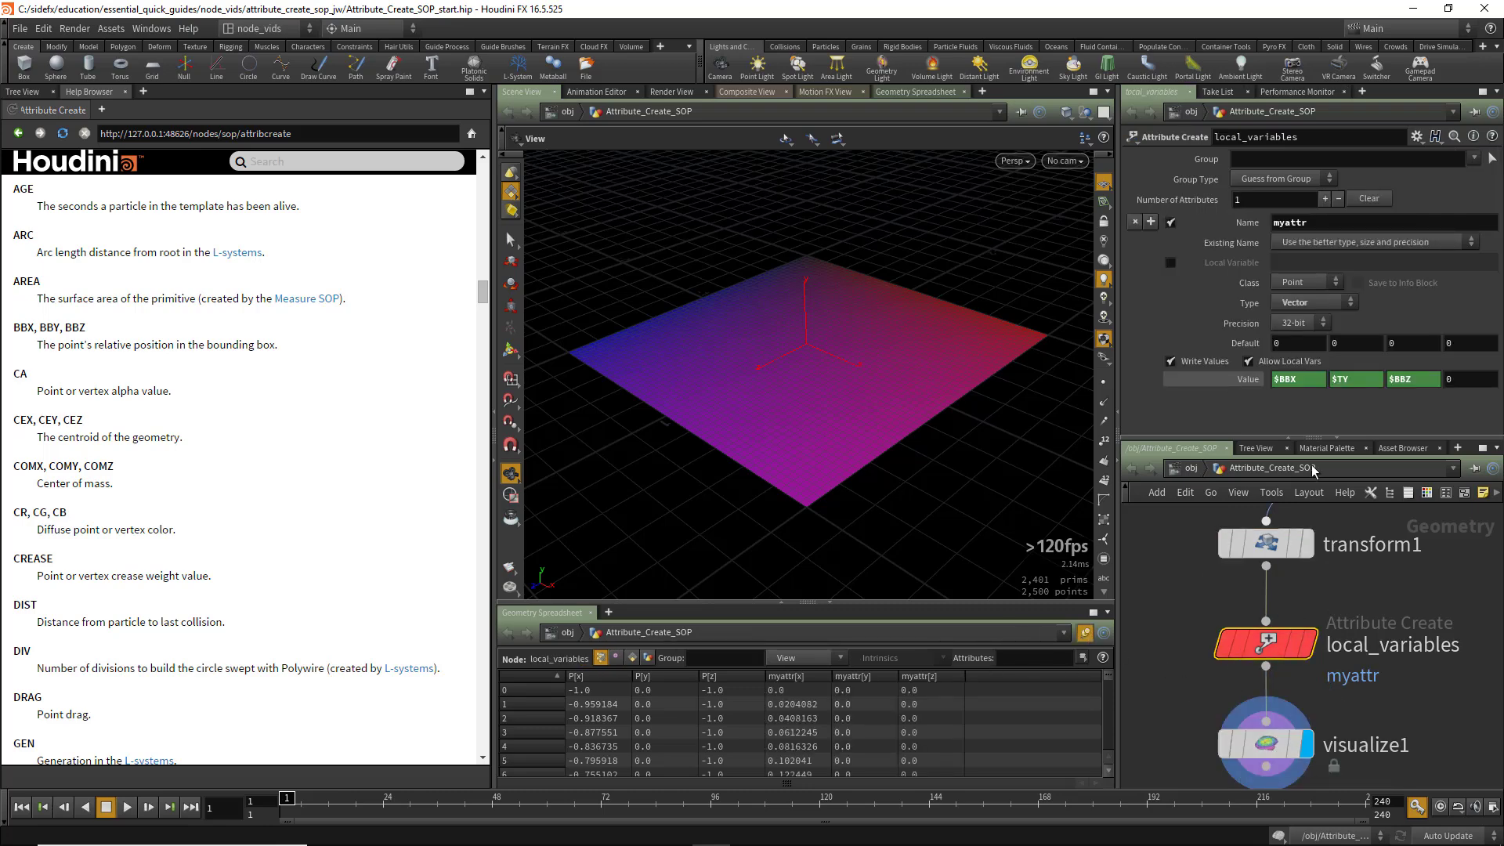
Raise transform1's Translate Y to 0.38.
left_click(1271, 548)
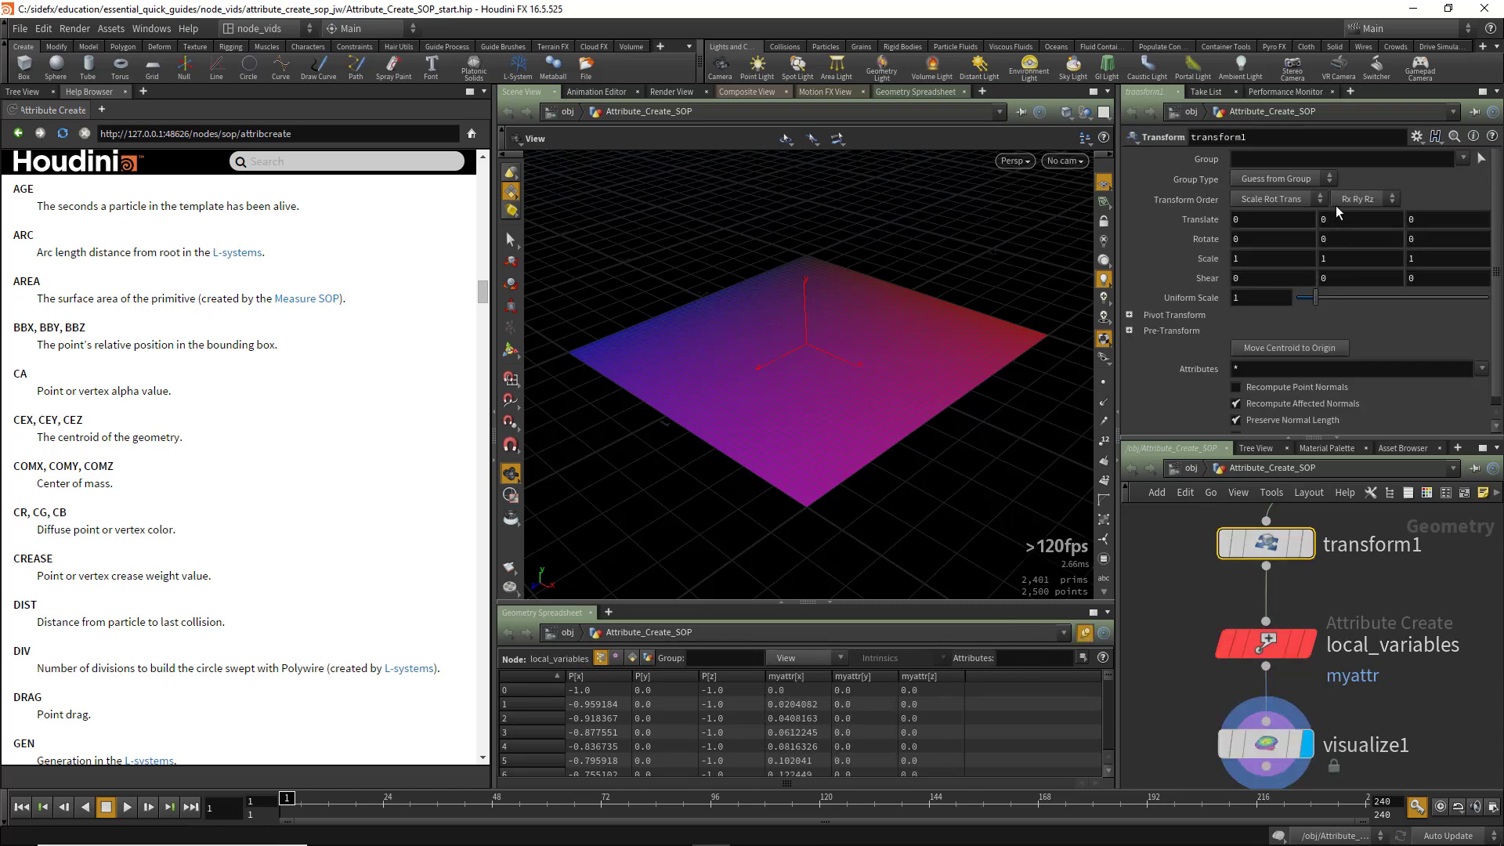
middle_click_drag(1342, 217, 1497, 251)
mouse_move(1283, 647)
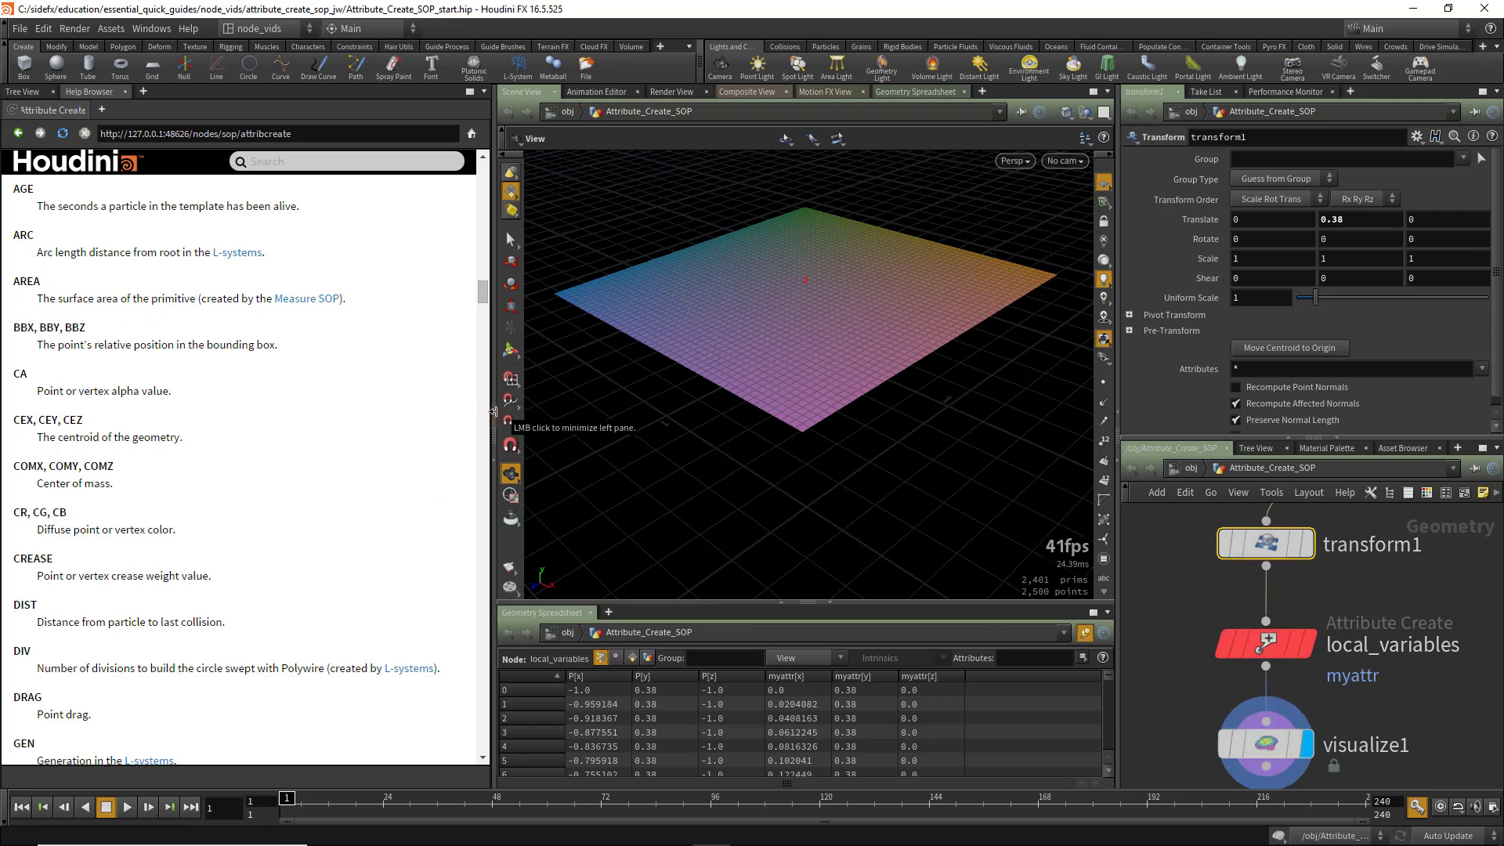
Close the help browser and pan the network to the Attribs_For_Simulation nodes.
scroll(190, 535, "down", 5)
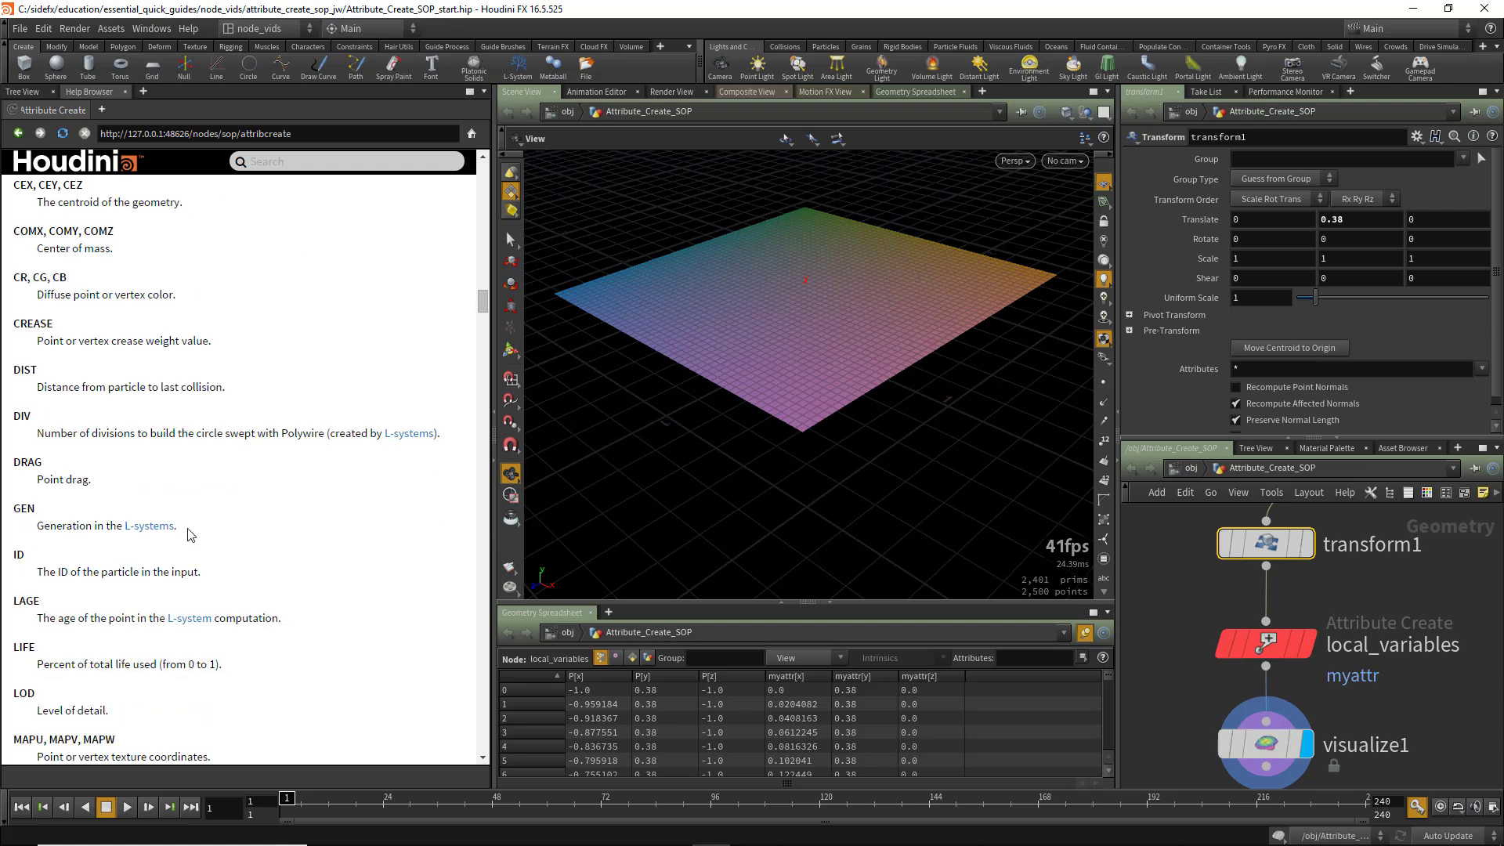
scroll(191, 535, "down", 4)
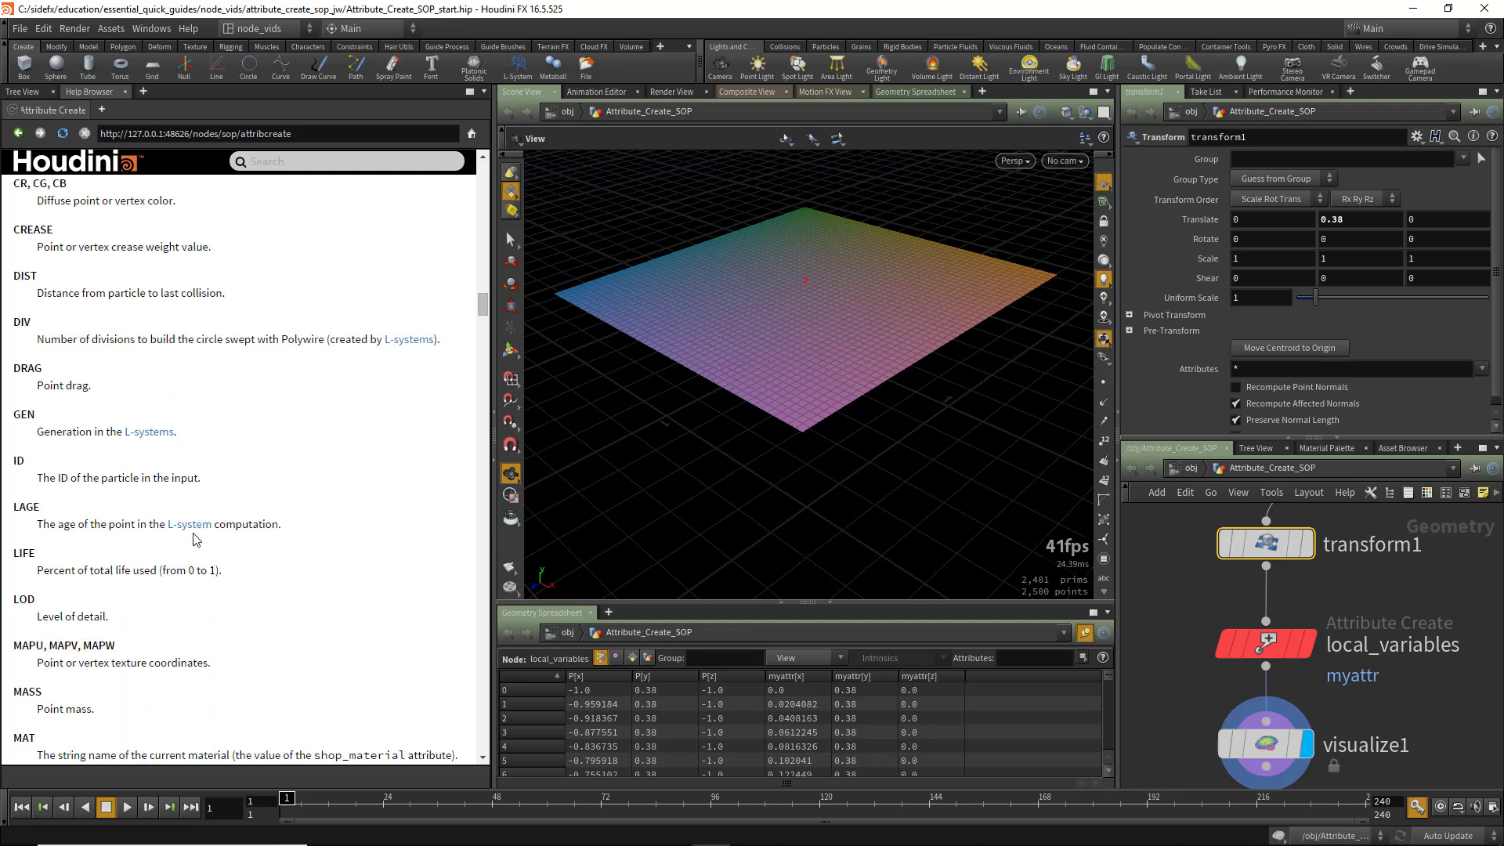
left_click(493, 414)
middle_click_drag(1433, 581, 1177, 604)
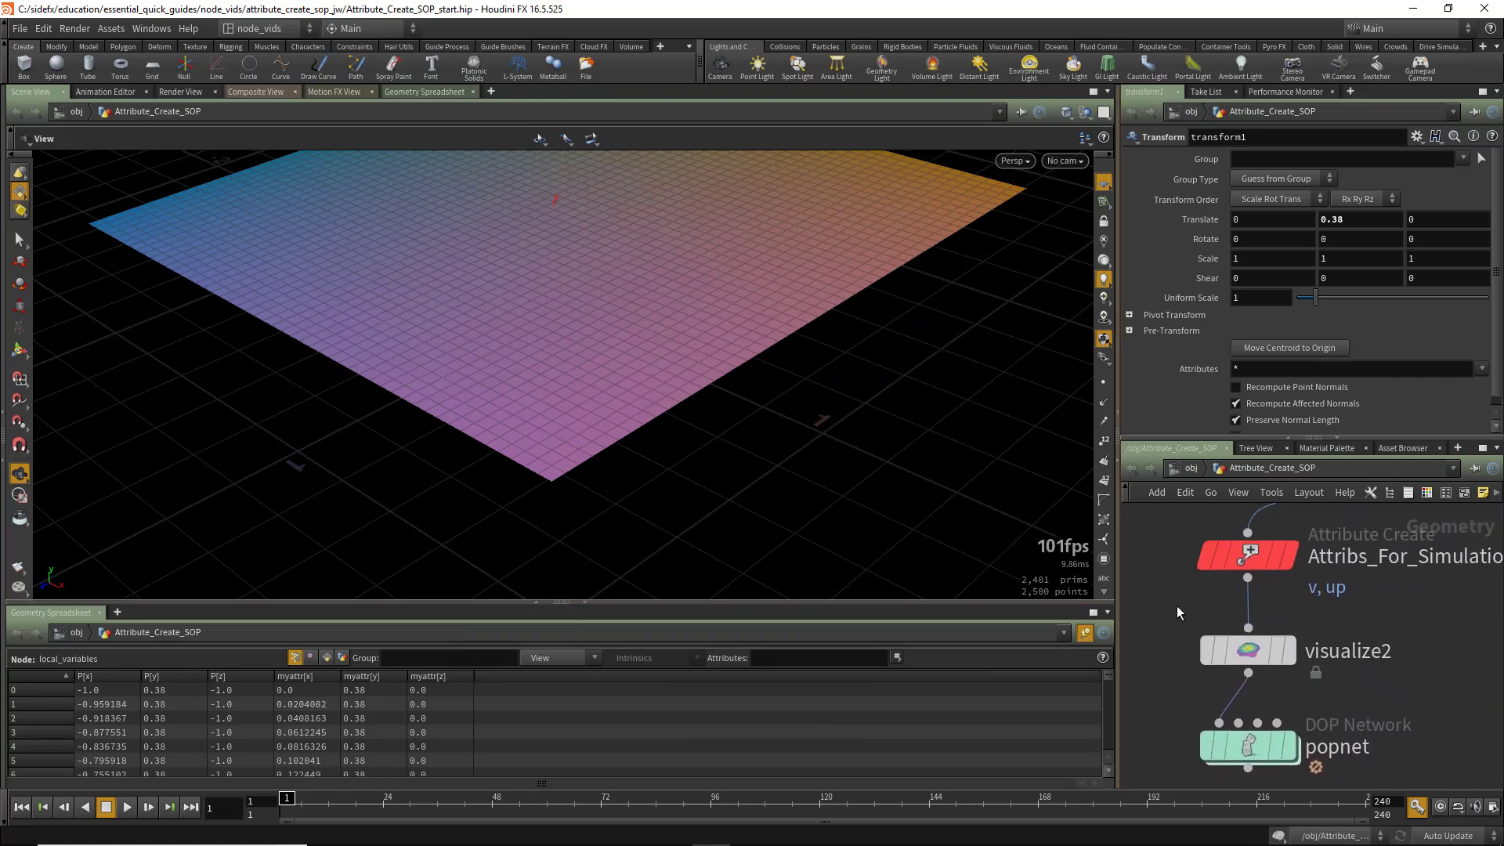
Display Attribs_For_Simulation's output in the viewport.
left_click(1254, 564)
left_click(1292, 571)
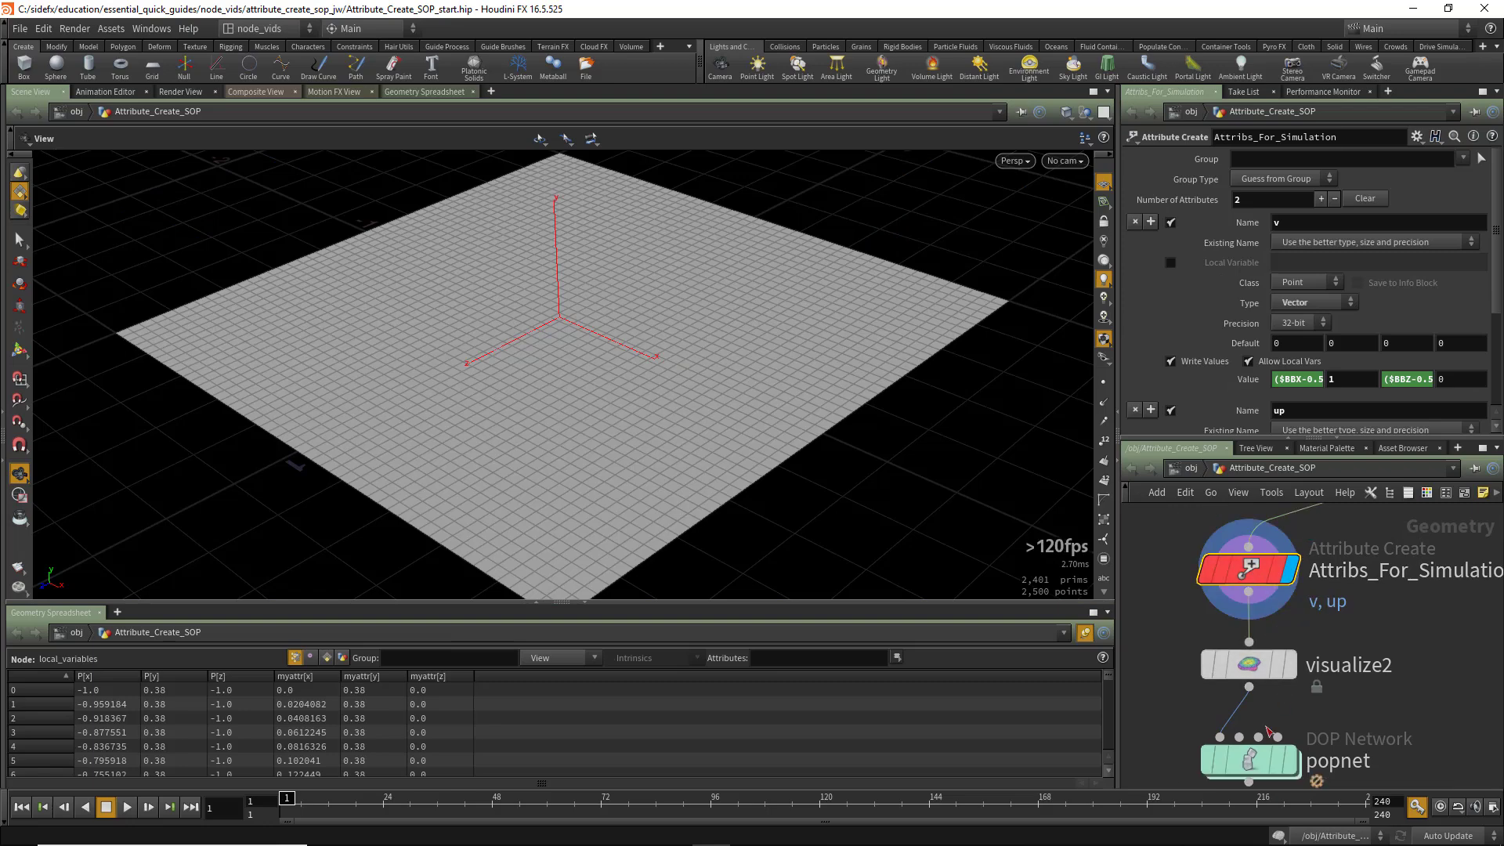
left_click(1274, 760)
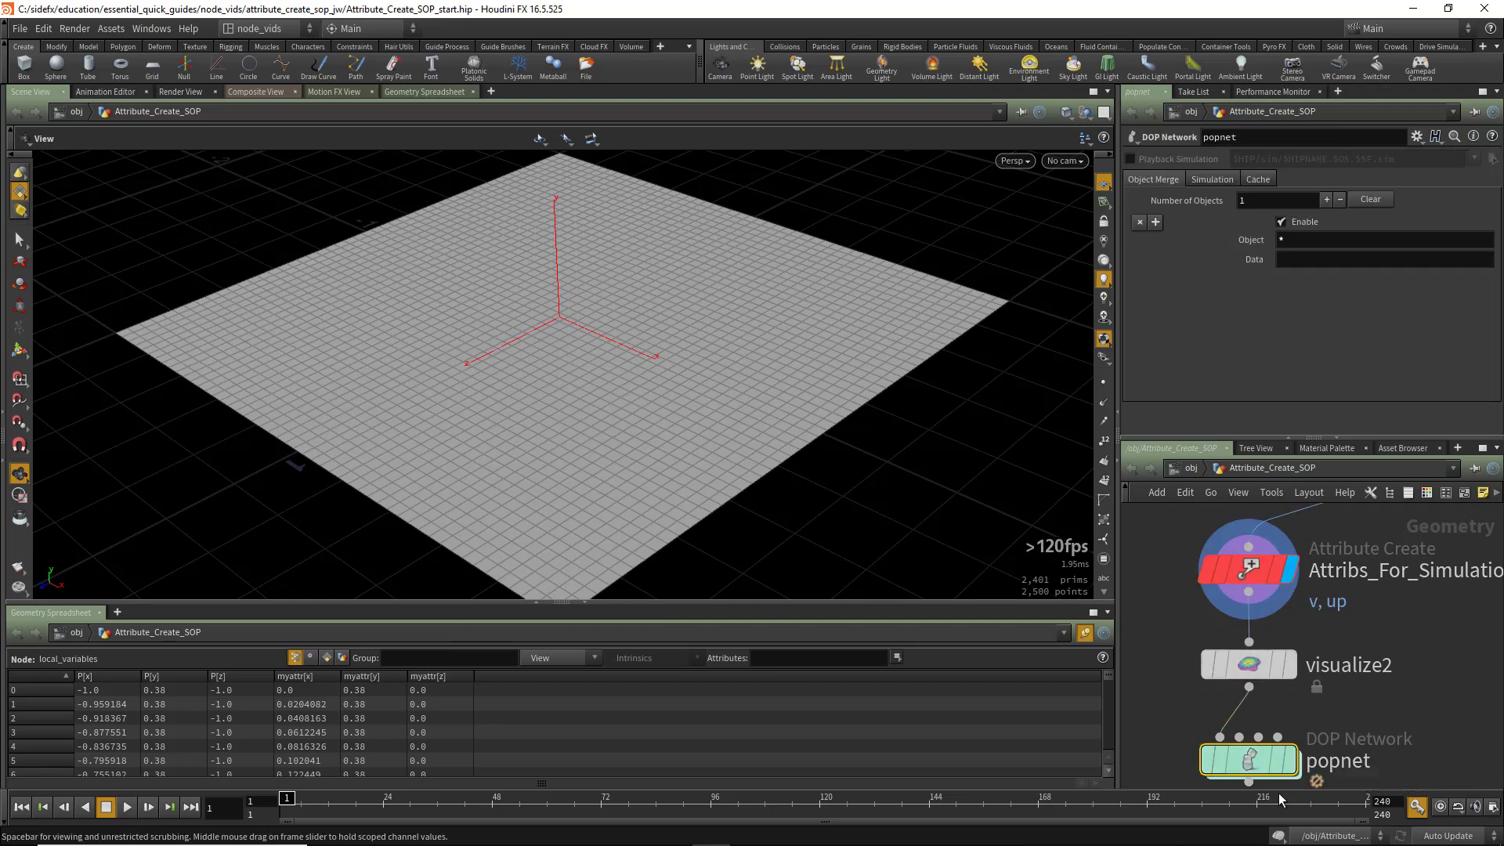
mouse_move(1252, 758)
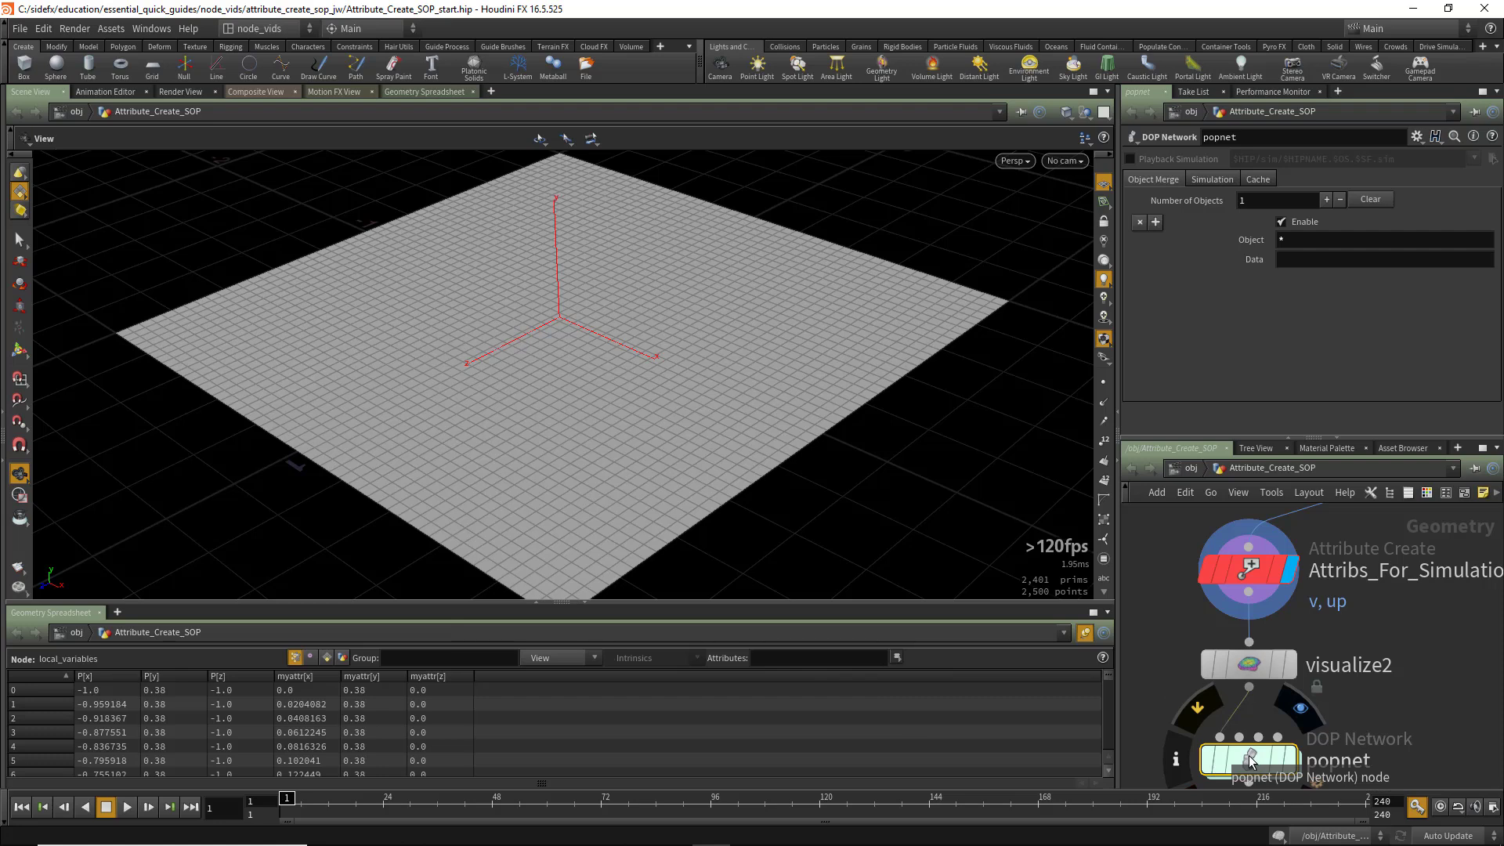
Reveal v's ($BBX-0.5)*2 X expression, then display visualize2's cyan v vectors.
left_click(1248, 569)
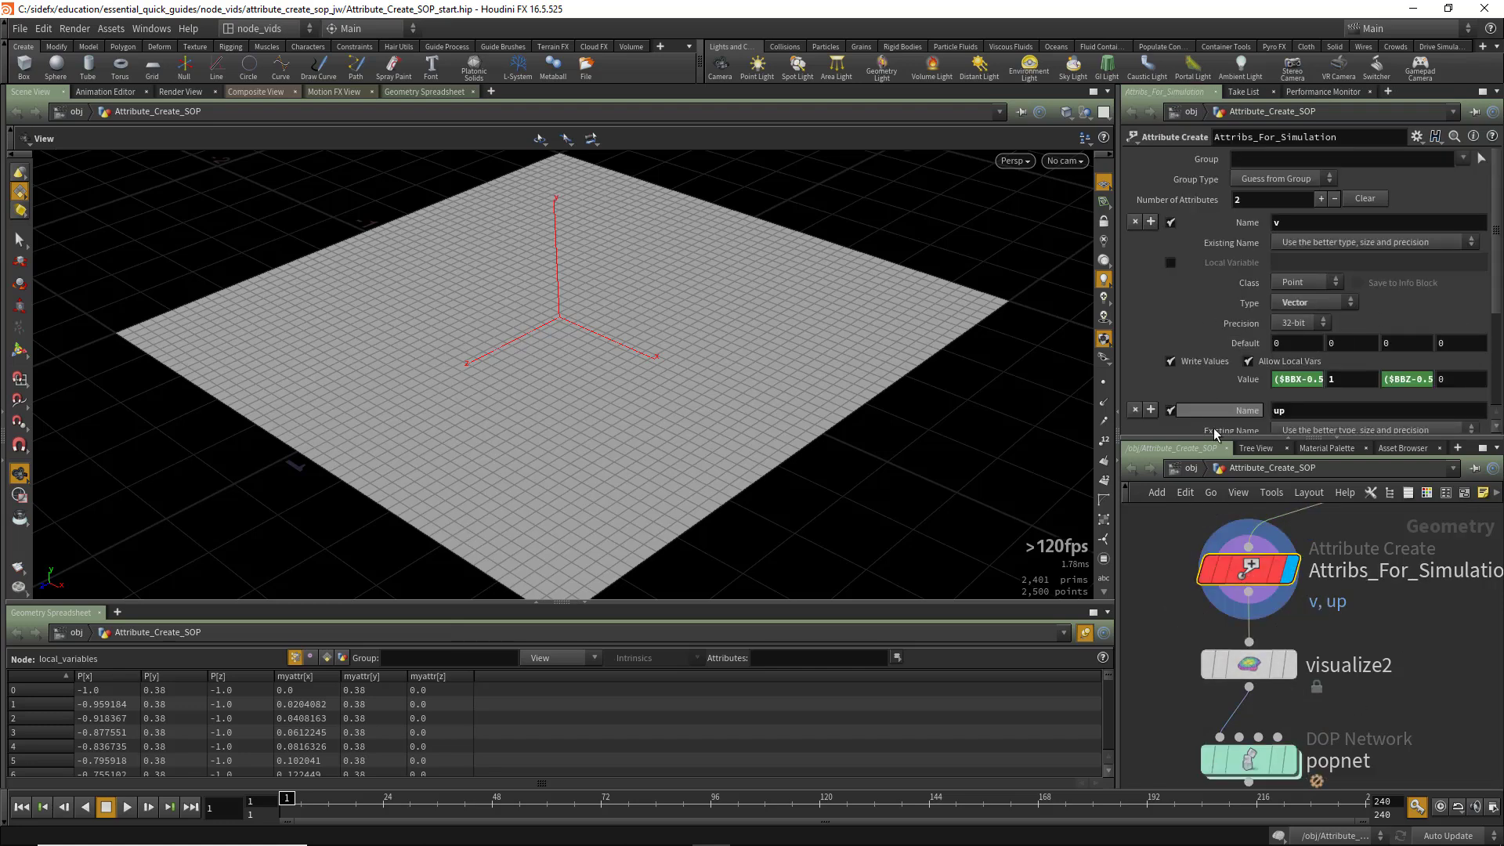
left_click_drag(1251, 441, 1251, 558)
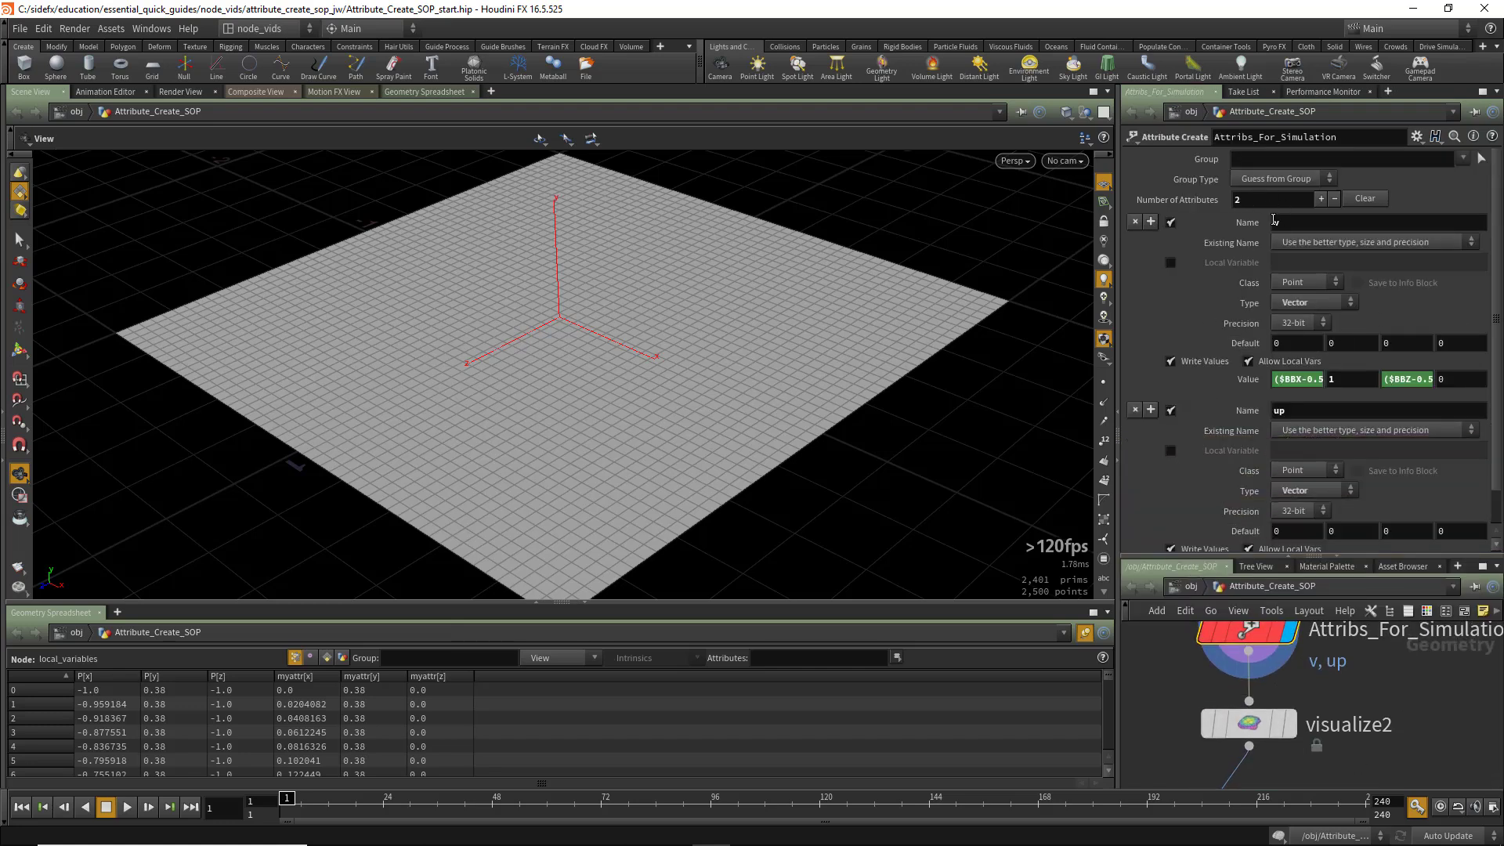
left_click(1293, 384)
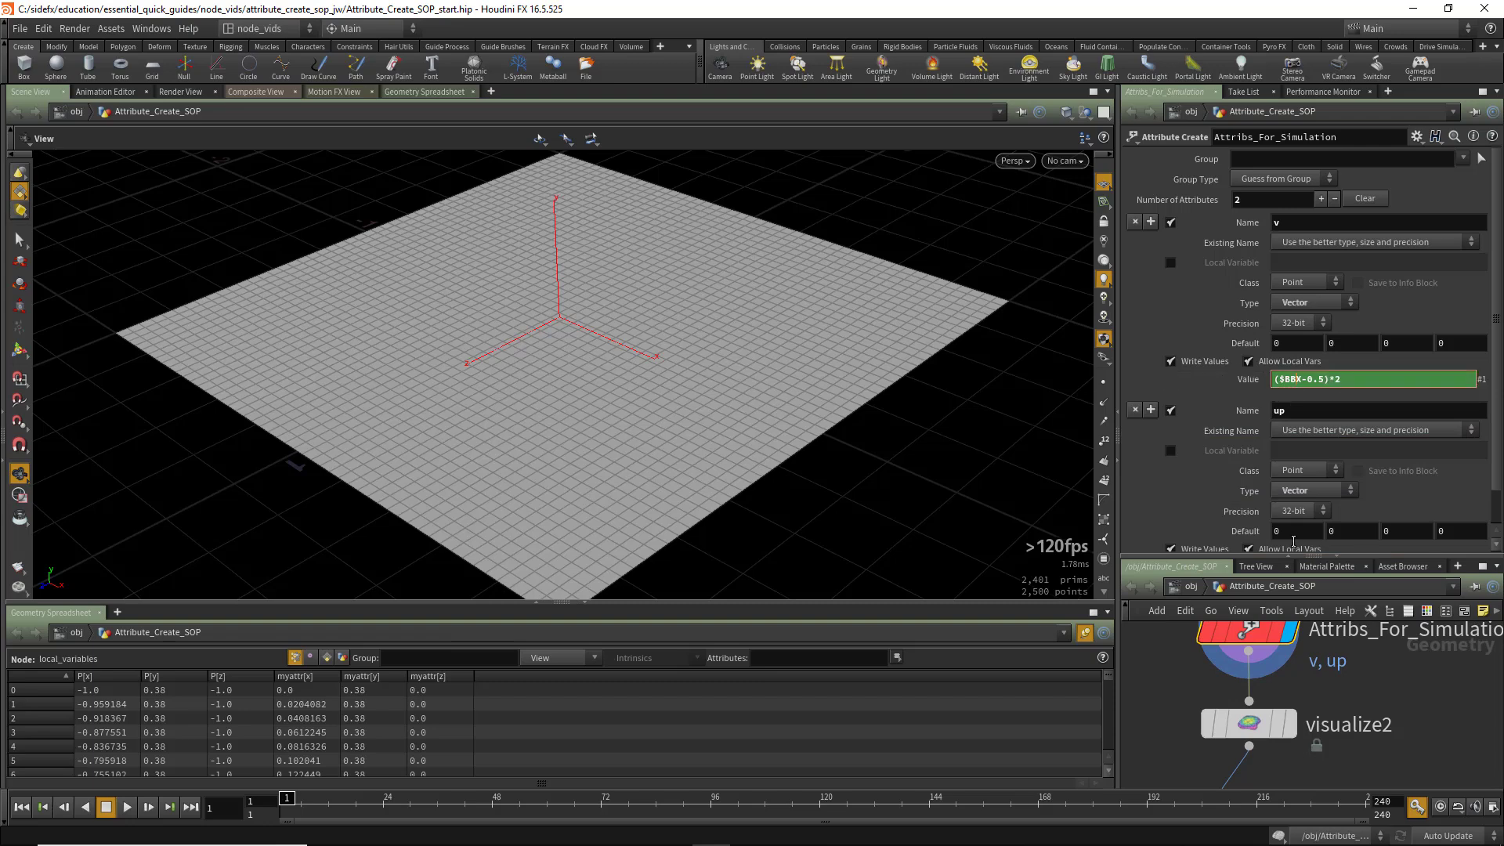
left_click(1248, 724)
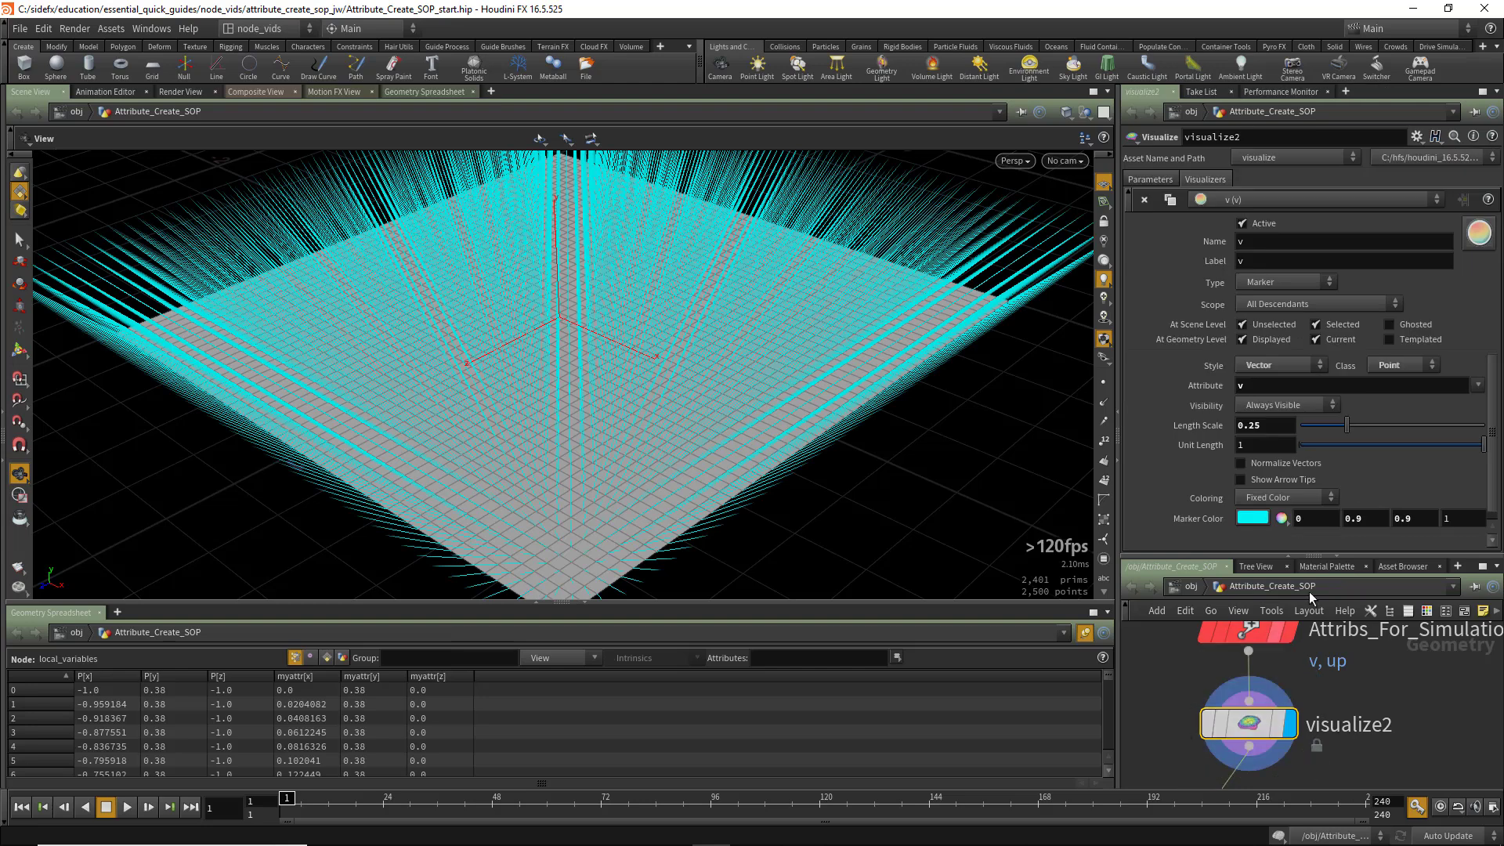
Display Attribs_For_Simulation and check v's ($BBX-0.5)*2 and ($BBZ-0.5)*2 expressions.
left_click(1285, 634)
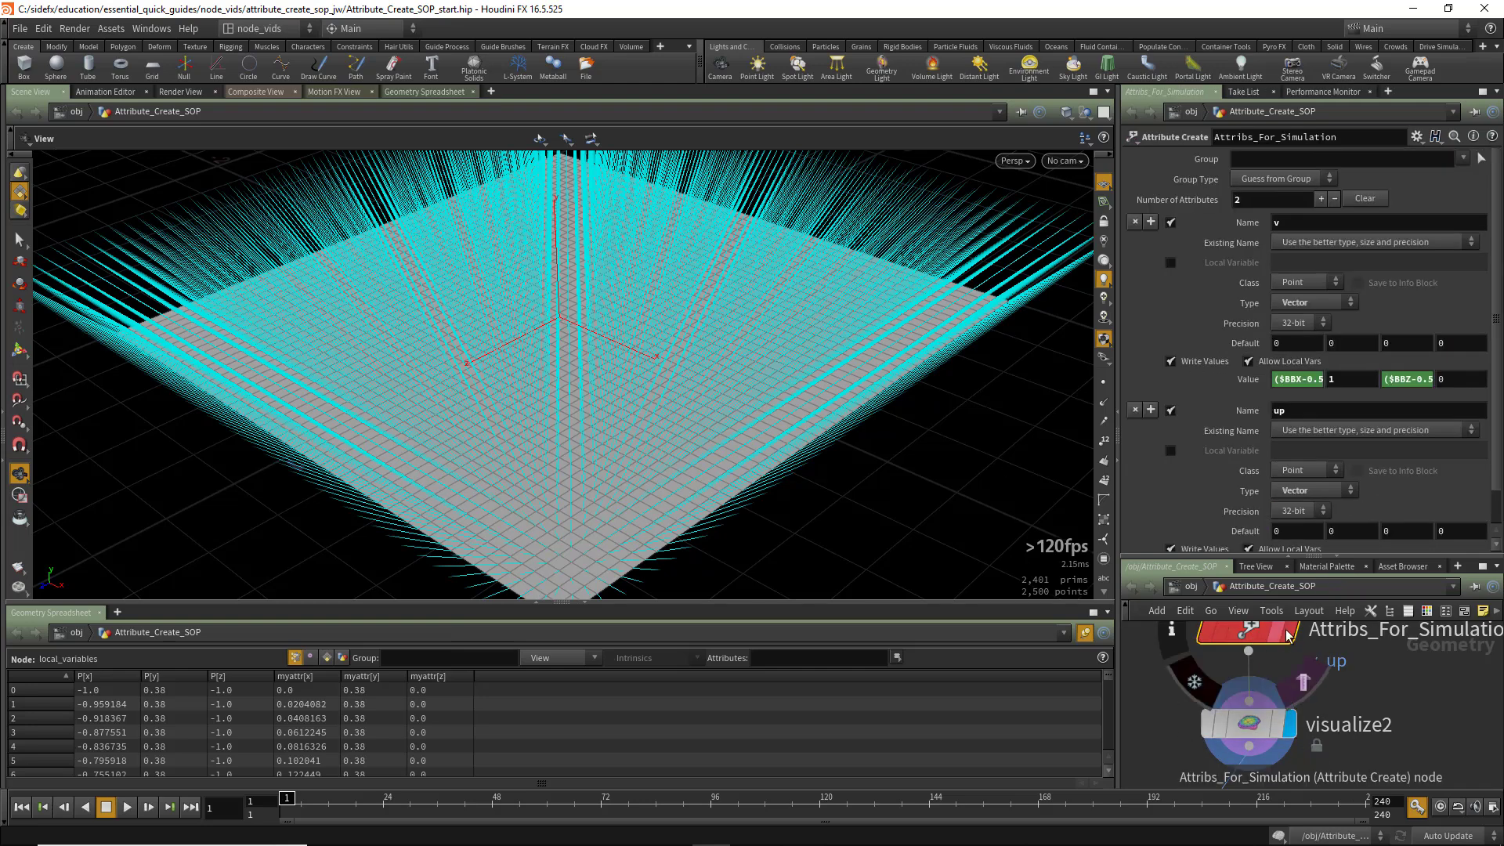
left_click(1289, 633)
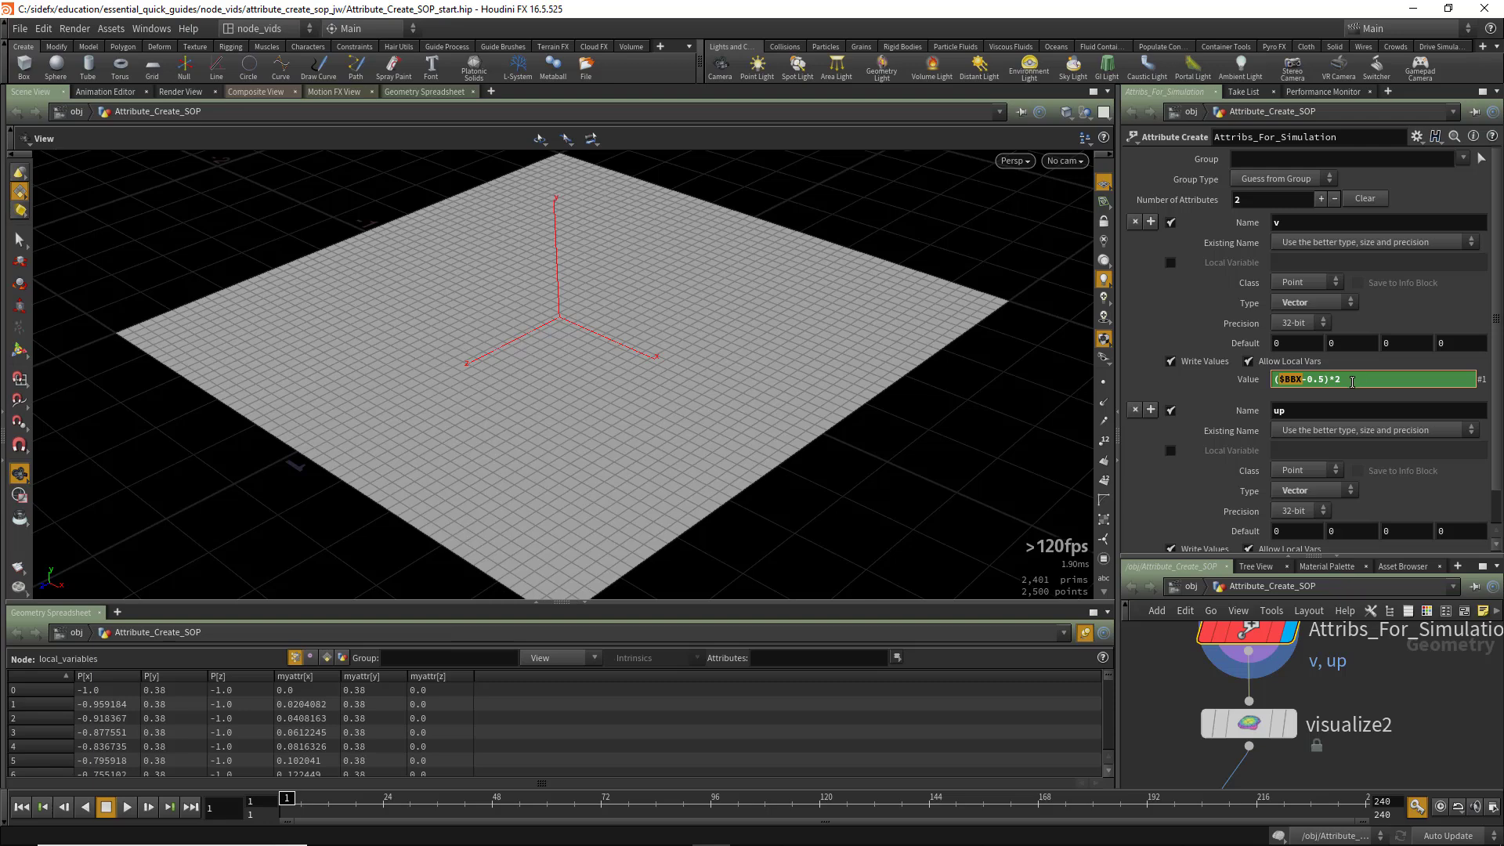
left_click(1240, 380)
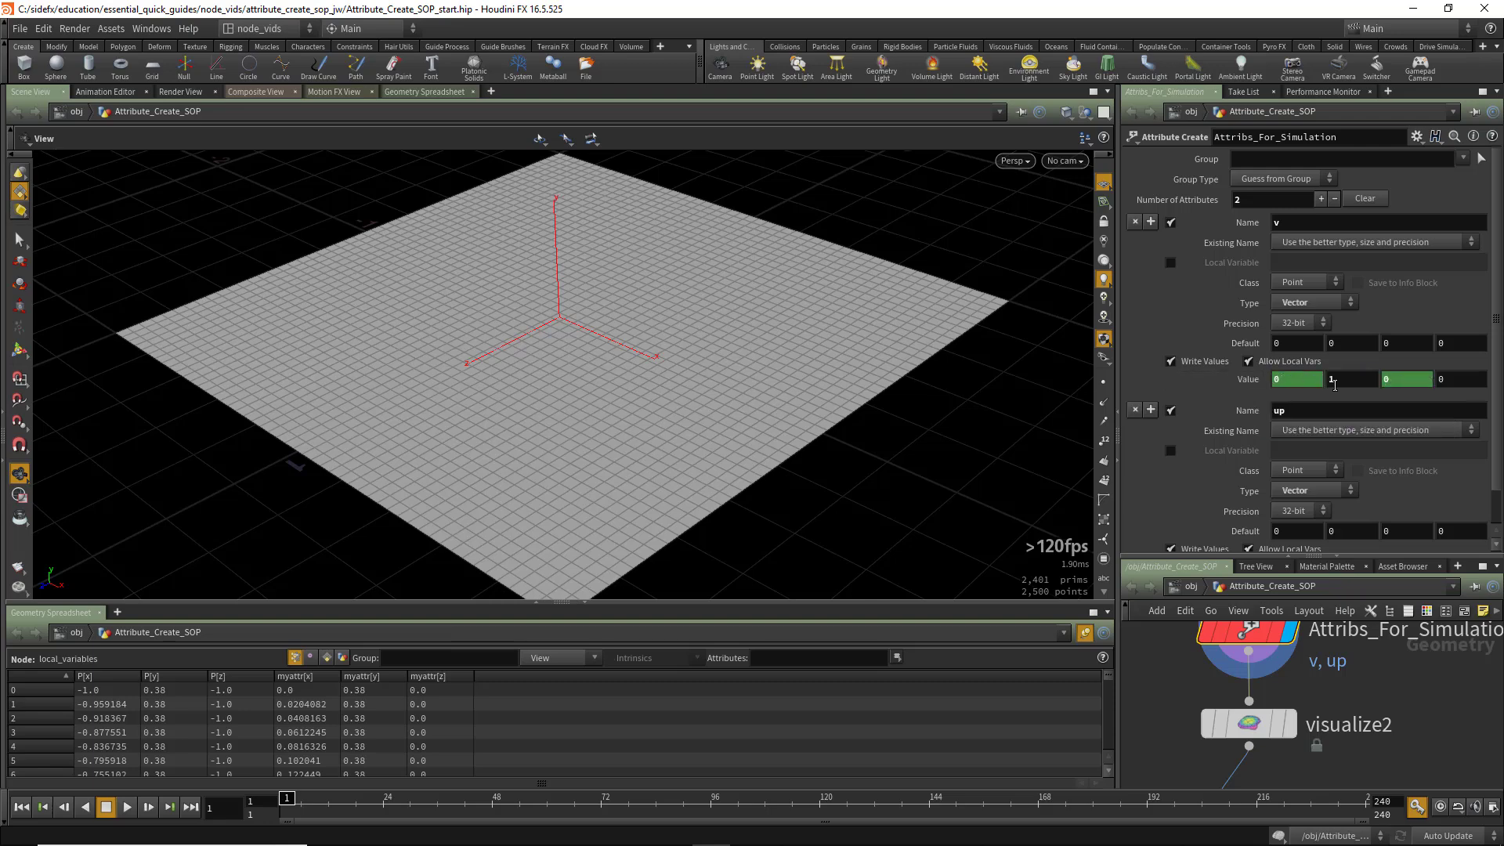
left_click(1400, 381)
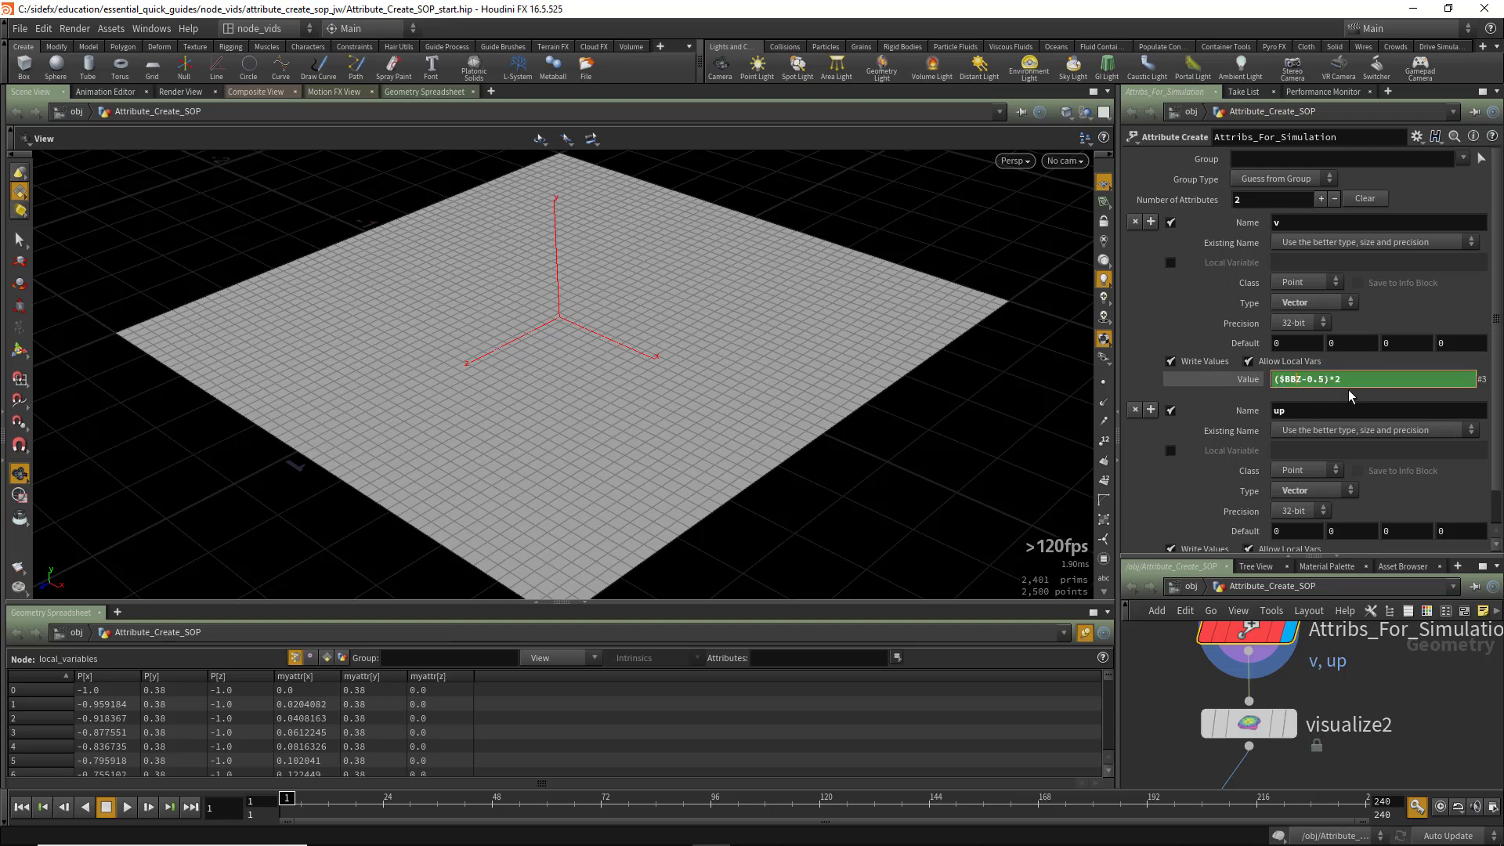
left_click(1249, 381)
Show visualize2's cyan v vectors at length scale 0.25 from a low viewing angle.
left_click(1288, 724)
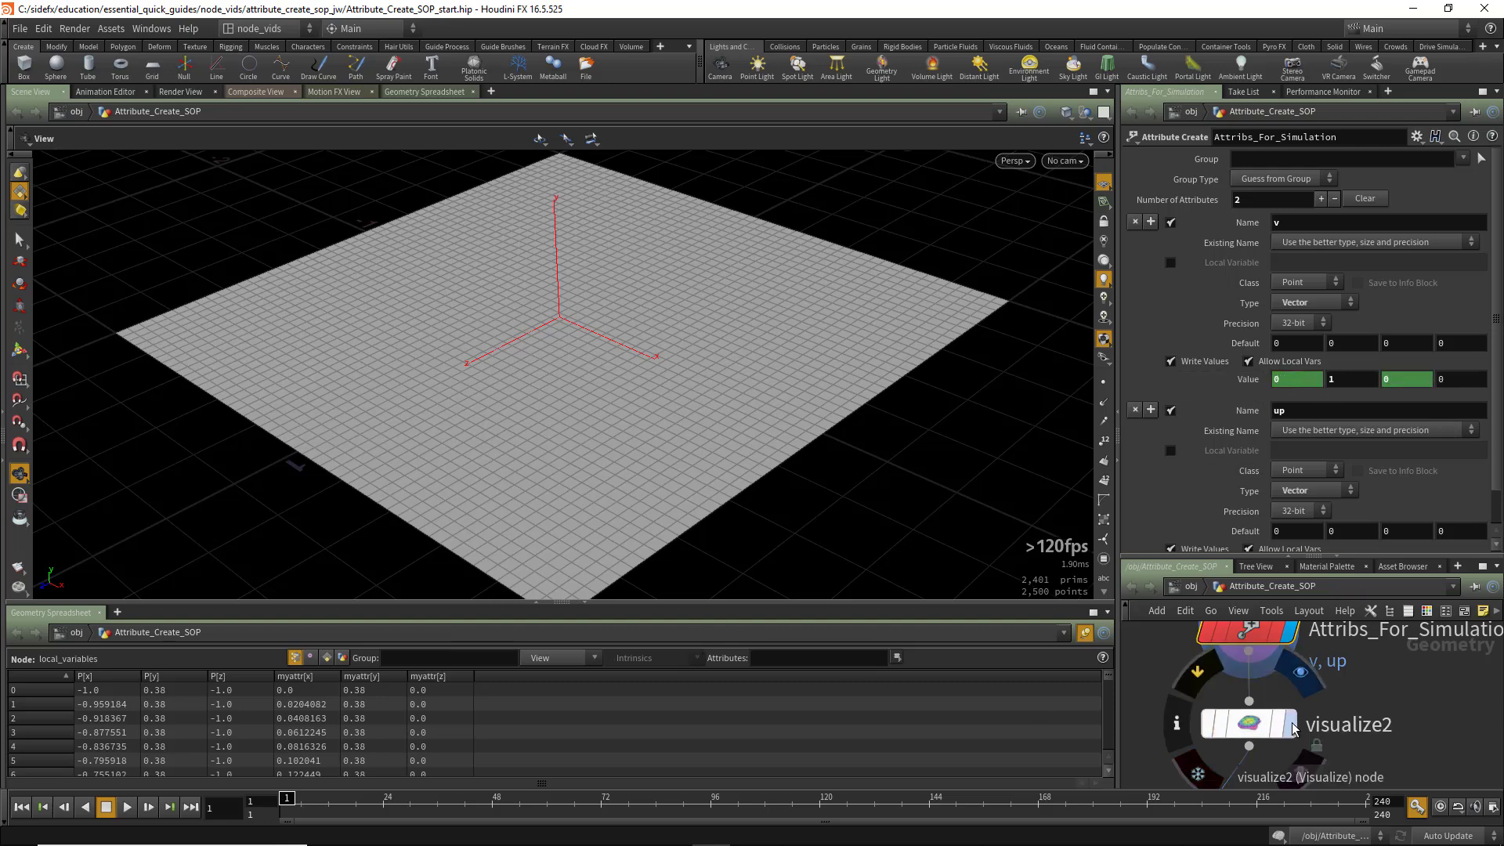
left_click(1249, 724)
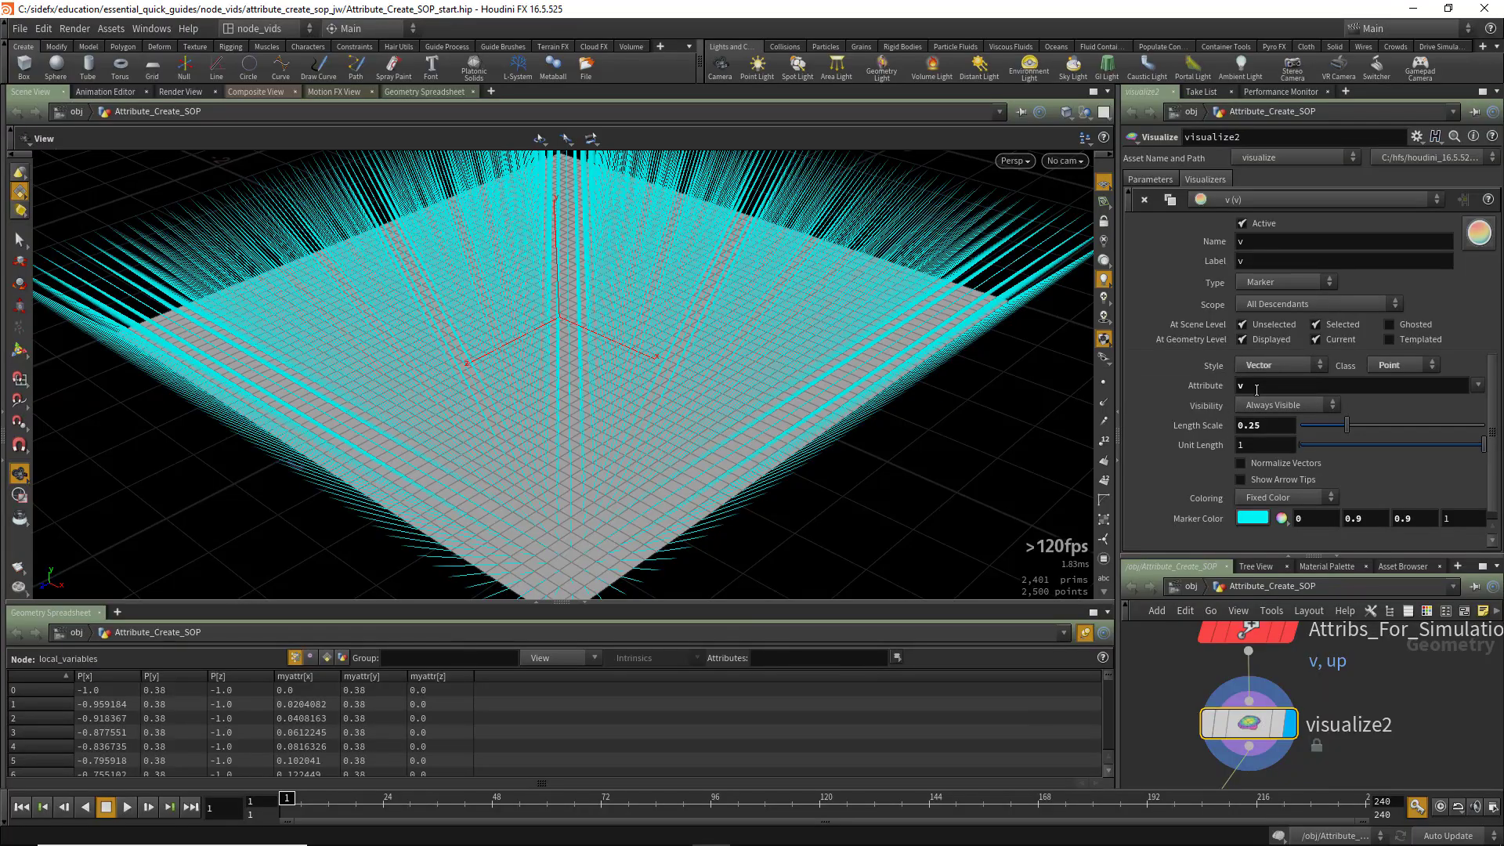
left_click_drag(773, 446, 815, 540)
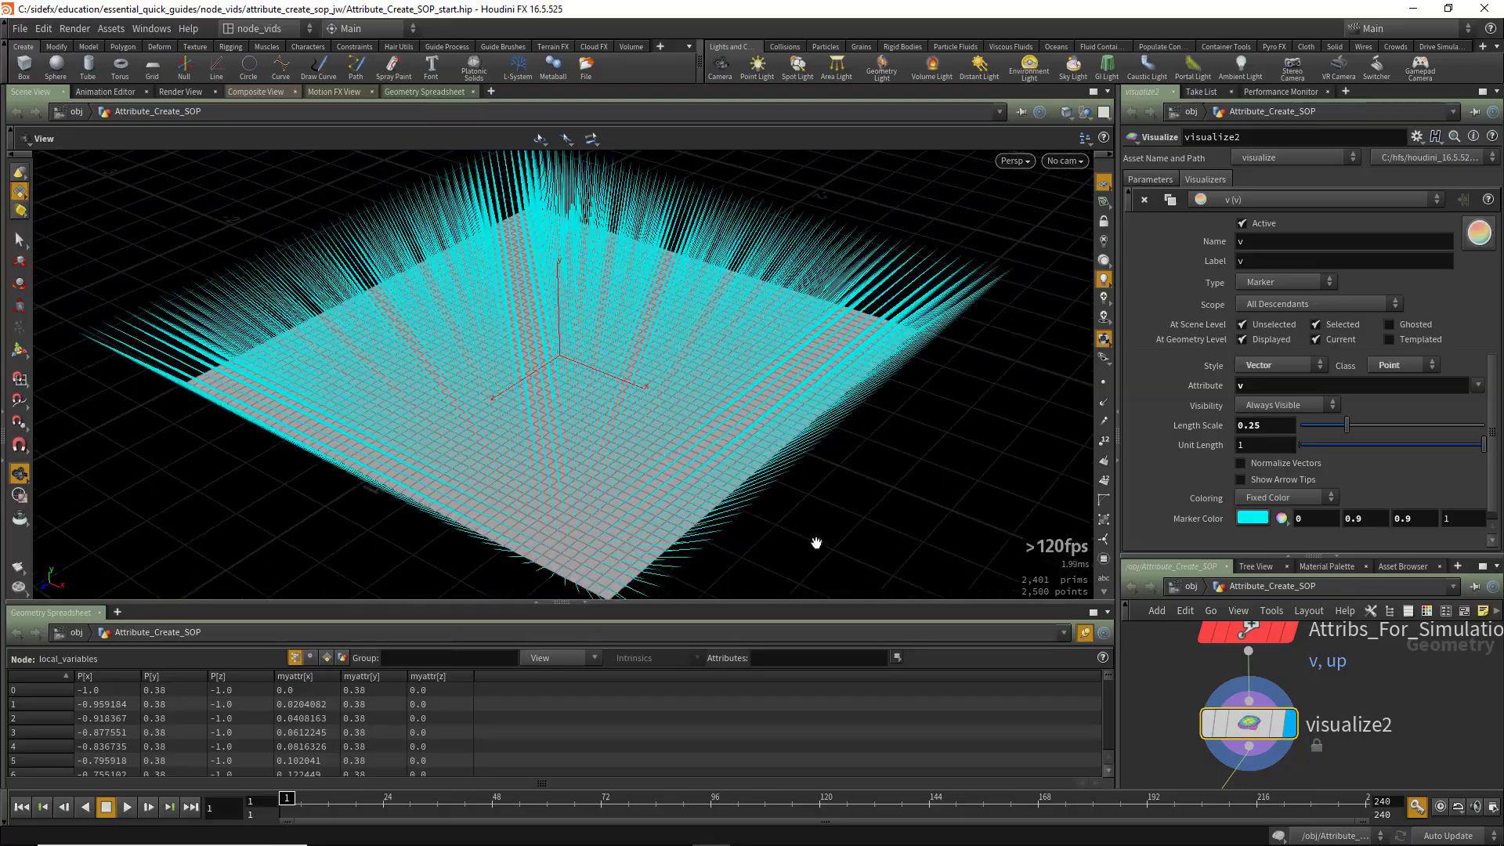